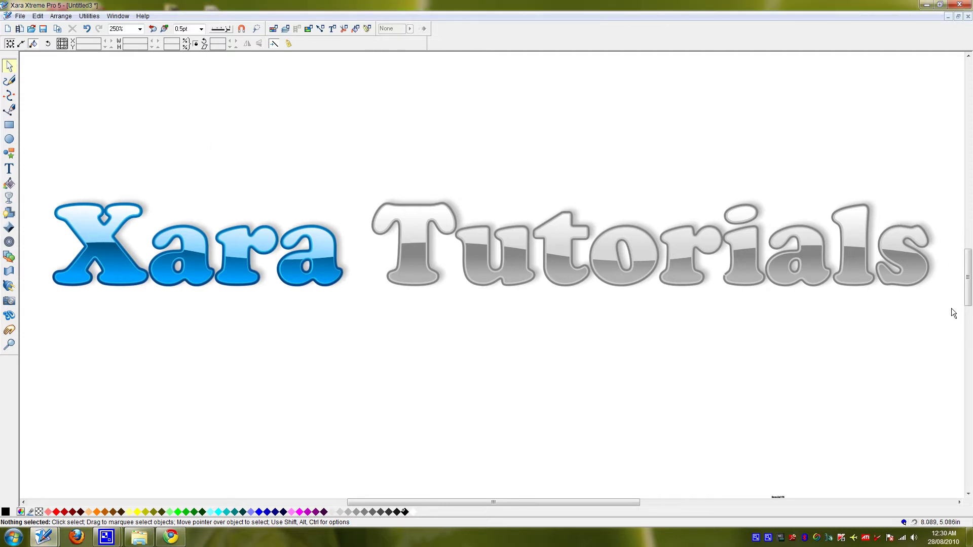
- Marquee-select both words of the Xara Tutorials logo
{"action": "left_click_drag", "start_coordinate": [949, 305], "coordinate": [138, 169]}
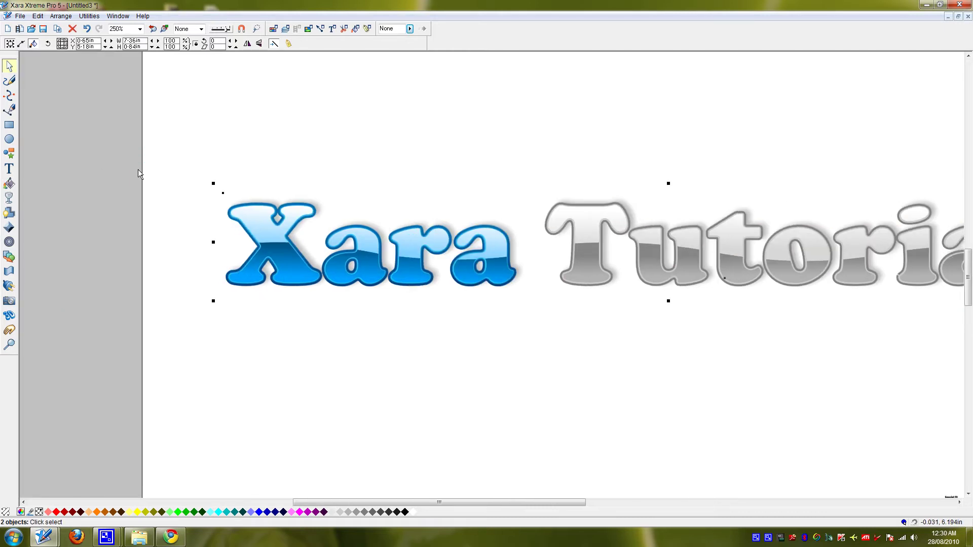
- Delete the old logo, then greatly enlarge the small Special FX text and move it up-left
{"action": "key", "text": "Delete"}
{"action": "scroll", "coordinate": [220, 240], "scroll_direction": "right", "scroll_amount": 3}
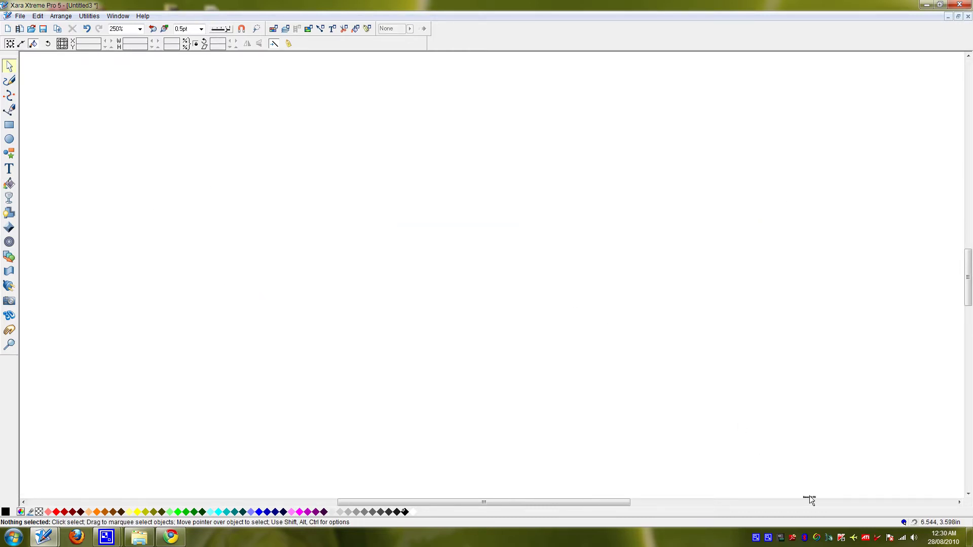
{"action": "left_click_drag", "start_coordinate": [810, 499], "coordinate": [816, 500]}
{"action": "left_click_drag", "start_coordinate": [794, 406], "coordinate": [493, 261]}
{"action": "left_click_drag", "start_coordinate": [394, 333], "coordinate": [378, 266]}
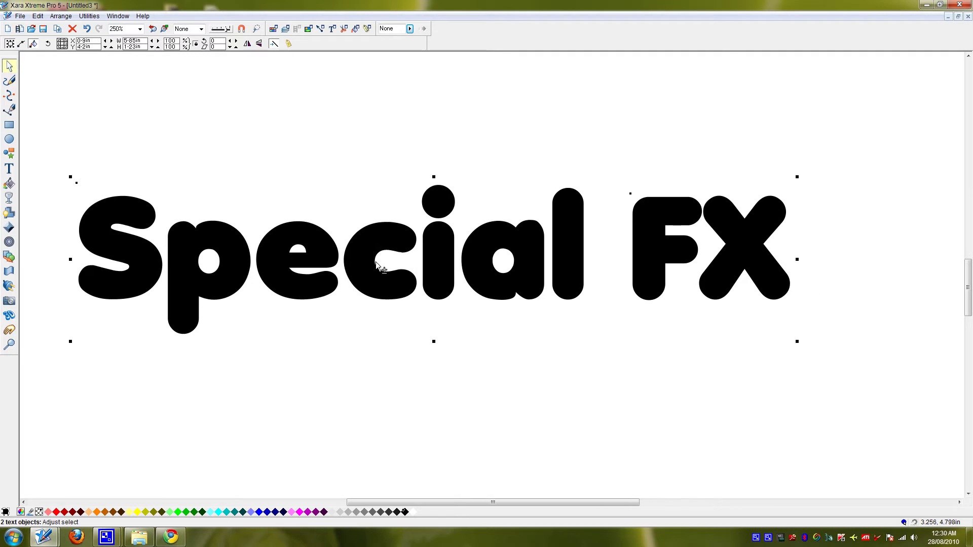
- Colour 'Special' green and 'FX' red from the palette, then select the Special line
{"action": "scroll", "coordinate": [377, 266], "scroll_direction": "up", "scroll_amount": 1}
{"action": "key", "text": "Escape"}
{"action": "left_click", "coordinate": [300, 263]}
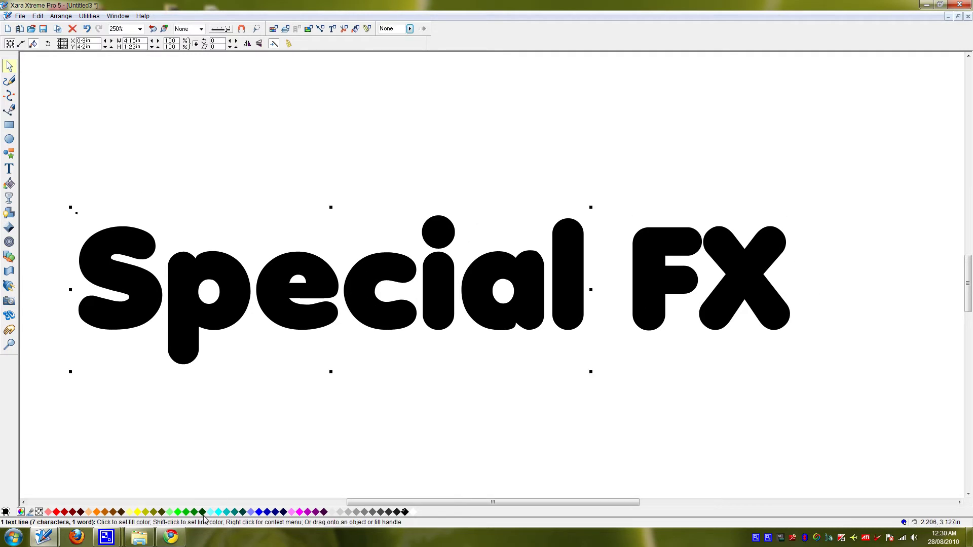
{"action": "left_click", "coordinate": [186, 512]}
{"action": "left_click", "coordinate": [646, 276]}
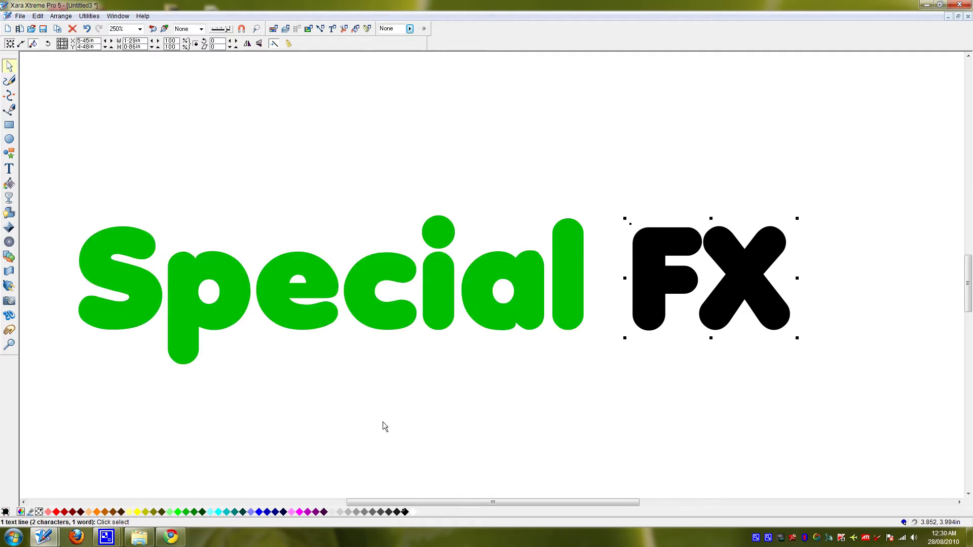
{"action": "left_click", "coordinate": [57, 513]}
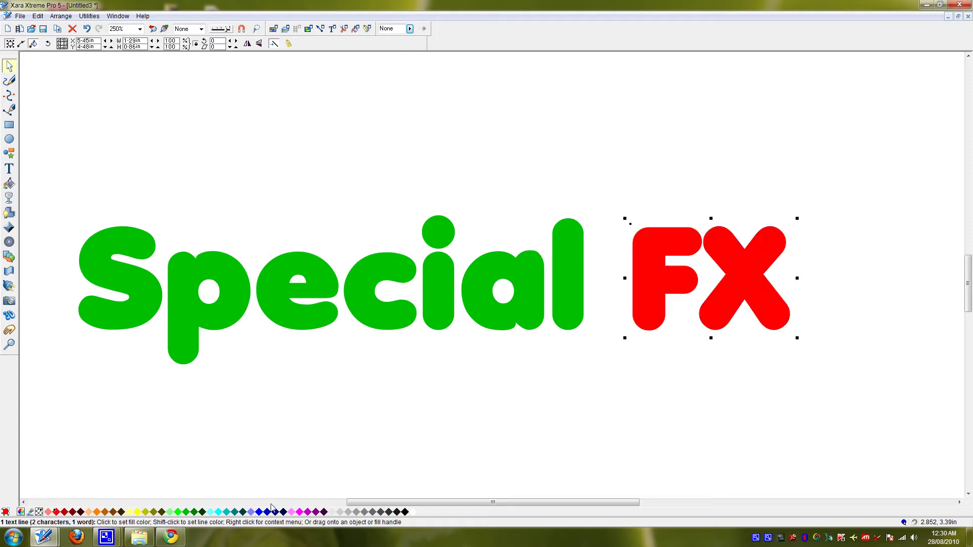
{"action": "left_click", "coordinate": [315, 350]}
{"action": "scroll", "coordinate": [315, 351], "scroll_direction": "down", "scroll_amount": 1}
{"action": "left_click", "coordinate": [178, 294]}
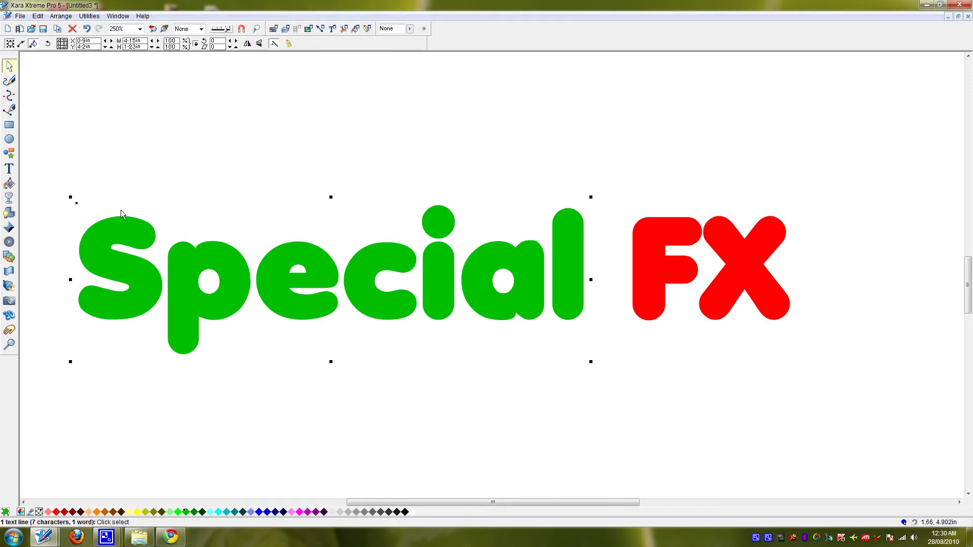
- Add a thin round-joined contour around both words and convert it to shapes
{"action": "left_click", "coordinate": [9, 242]}
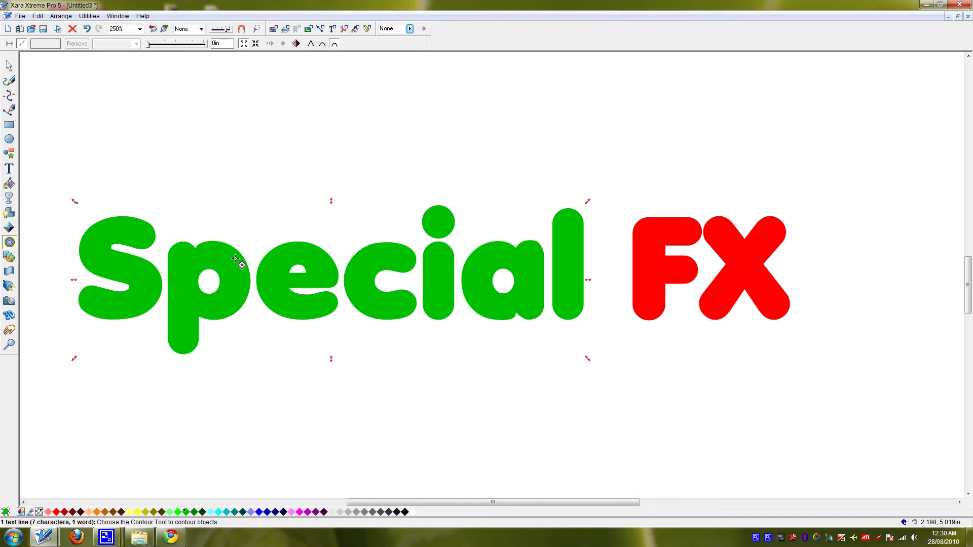
{"action": "left_click", "coordinate": [647, 227], "text": "shift"}
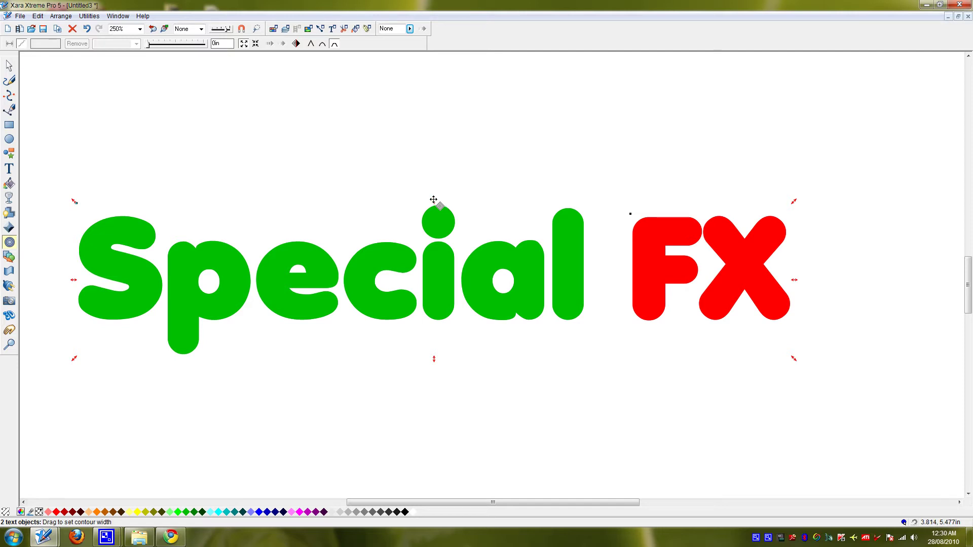
{"action": "left_click_drag", "start_coordinate": [434, 200], "coordinate": [435, 205]}
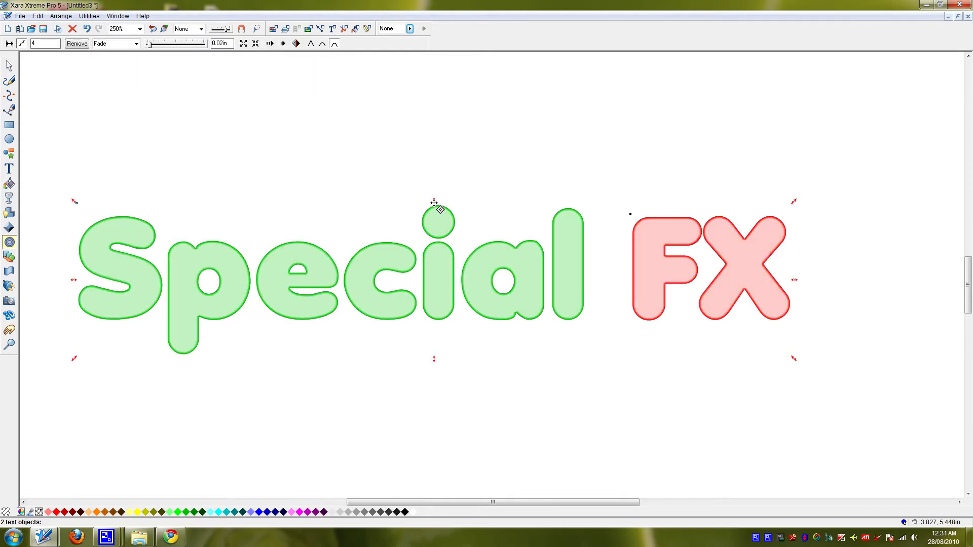
{"action": "left_click", "coordinate": [323, 44]}
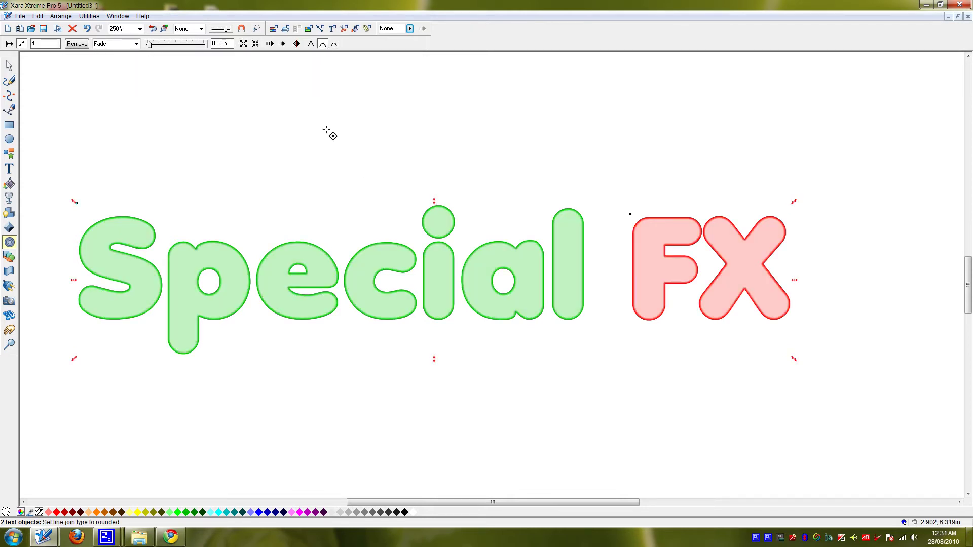
{"action": "left_click", "coordinate": [296, 44]}
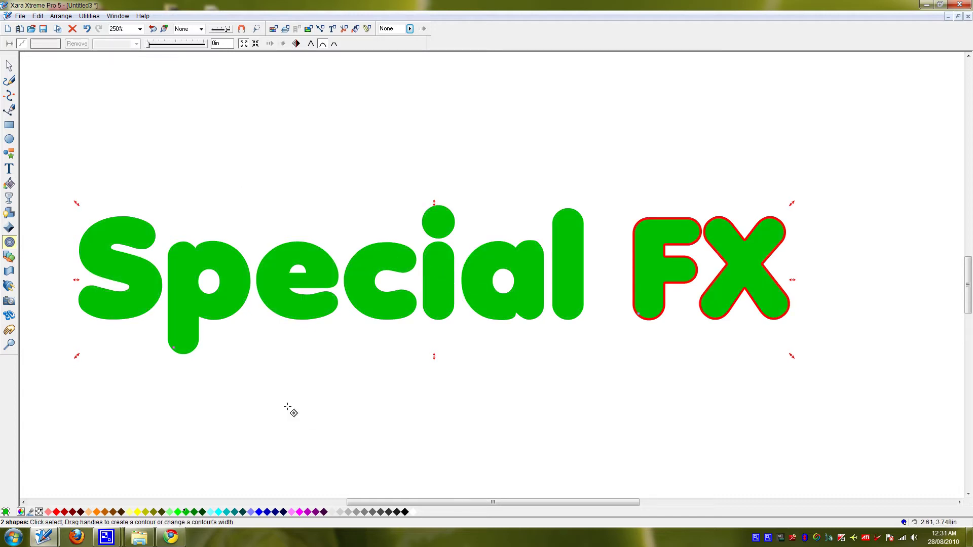
- Recolour the Special shape bright green and the FX shape red
{"action": "left_click", "coordinate": [586, 269]}
{"action": "left_click", "coordinate": [449, 268]}
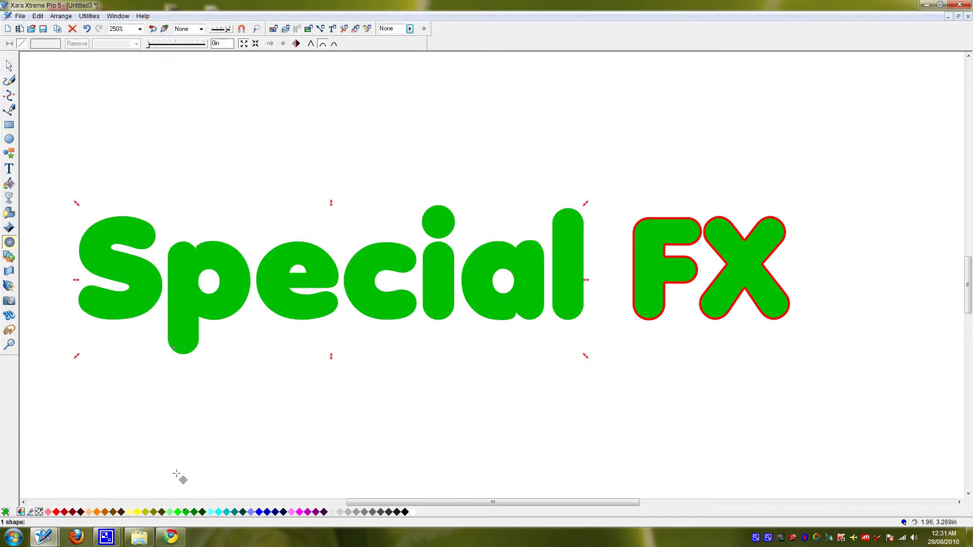
{"action": "left_click", "coordinate": [176, 512]}
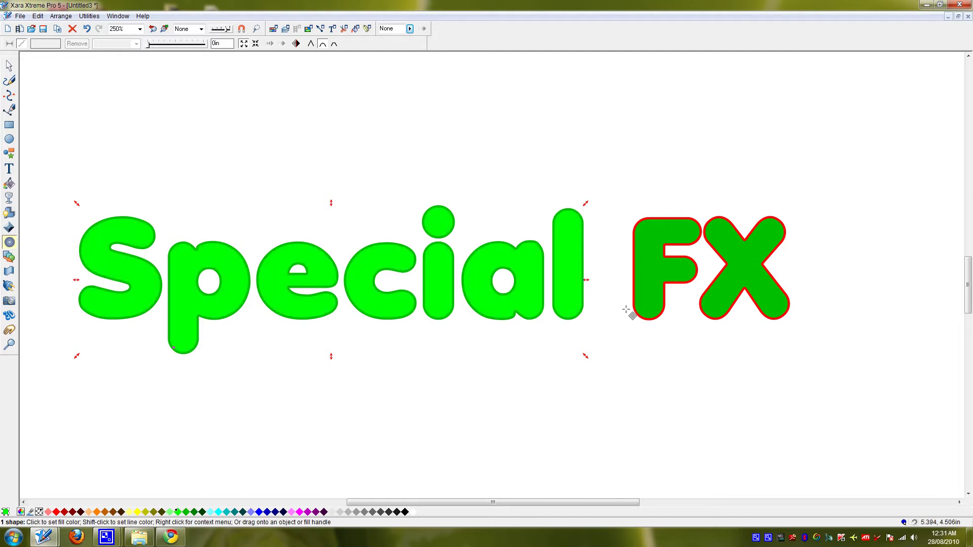
{"action": "left_click", "coordinate": [639, 260]}
{"action": "left_click", "coordinate": [64, 512]}
{"action": "left_click", "coordinate": [433, 386]}
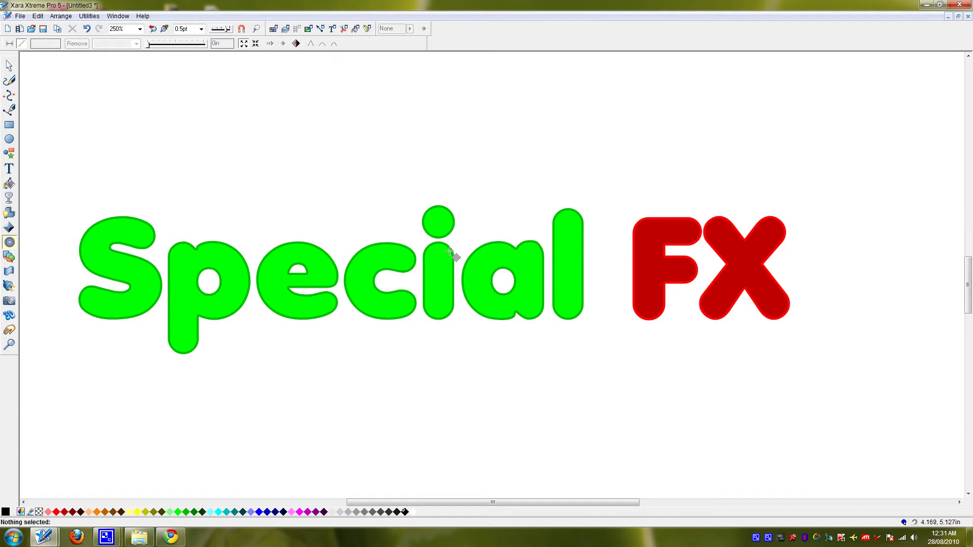
- Drag a second thin outer contour of about 0.03in around both Special and FX shapes
{"action": "left_click", "coordinate": [385, 251]}
{"action": "left_click", "coordinate": [648, 258], "text": "shift"}
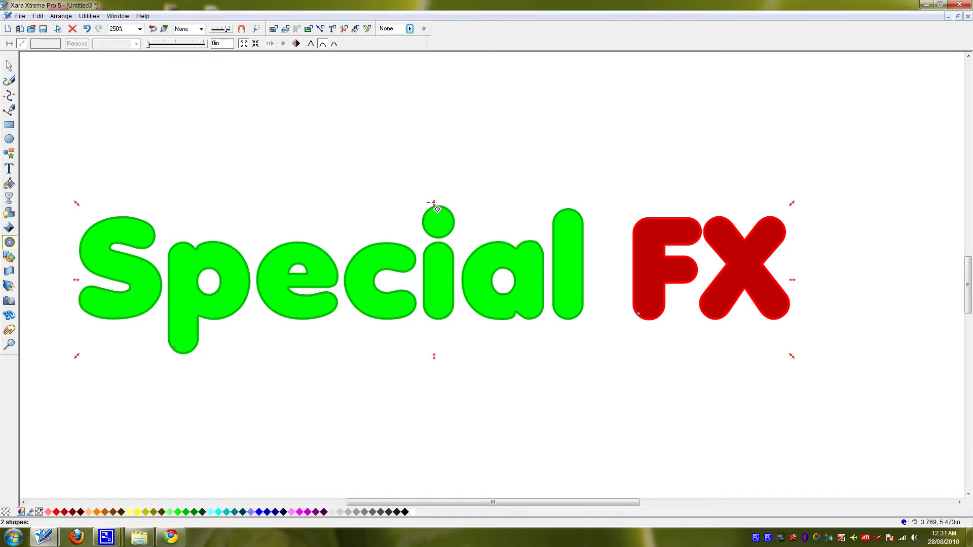
{"action": "left_click_drag", "start_coordinate": [434, 201], "coordinate": [434, 199]}
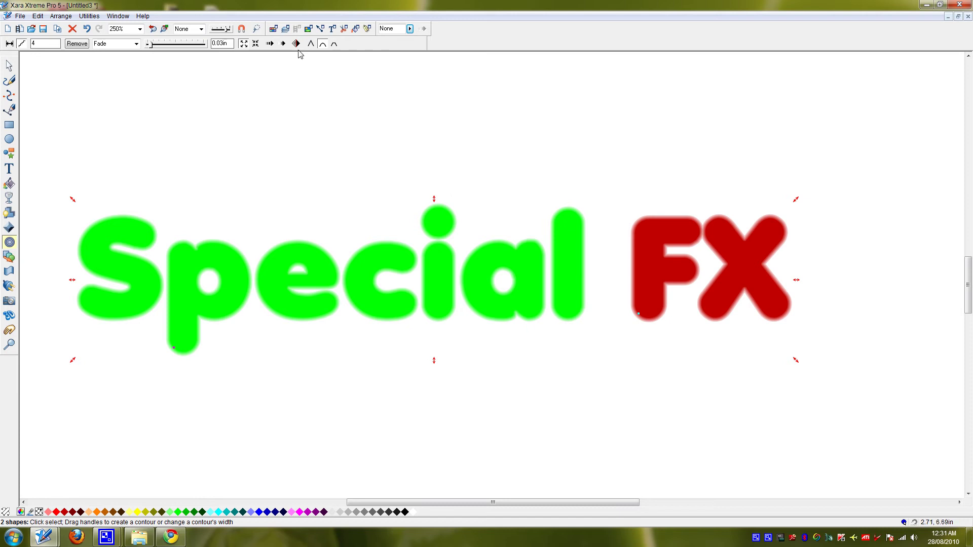
{"action": "key", "text": "ctrl+z"}
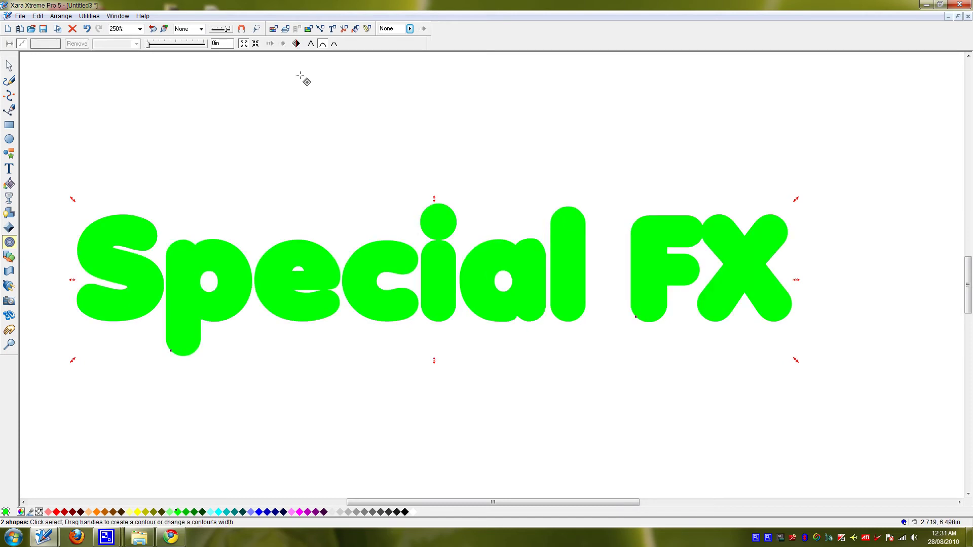
{"action": "key", "text": "ctrl+z"}
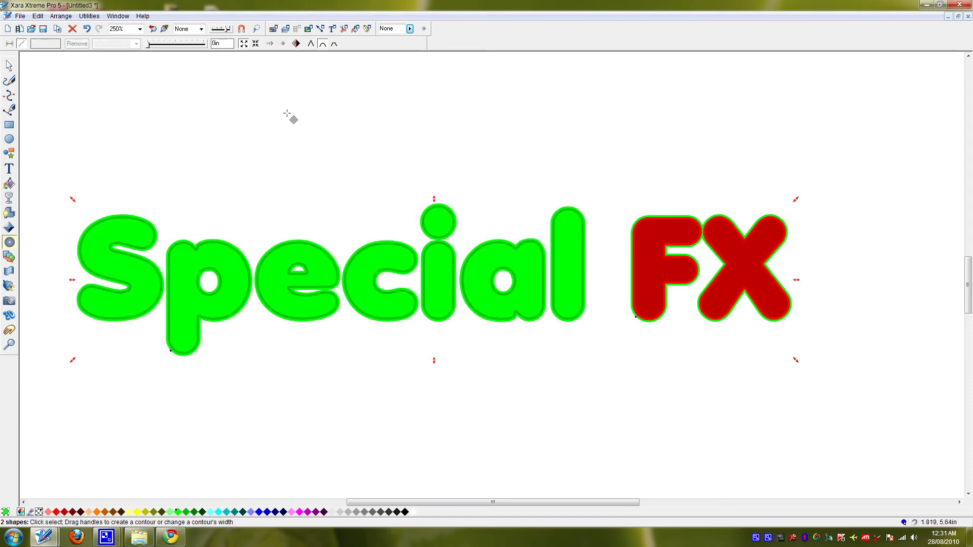
{"action": "left_click", "coordinate": [299, 188]}
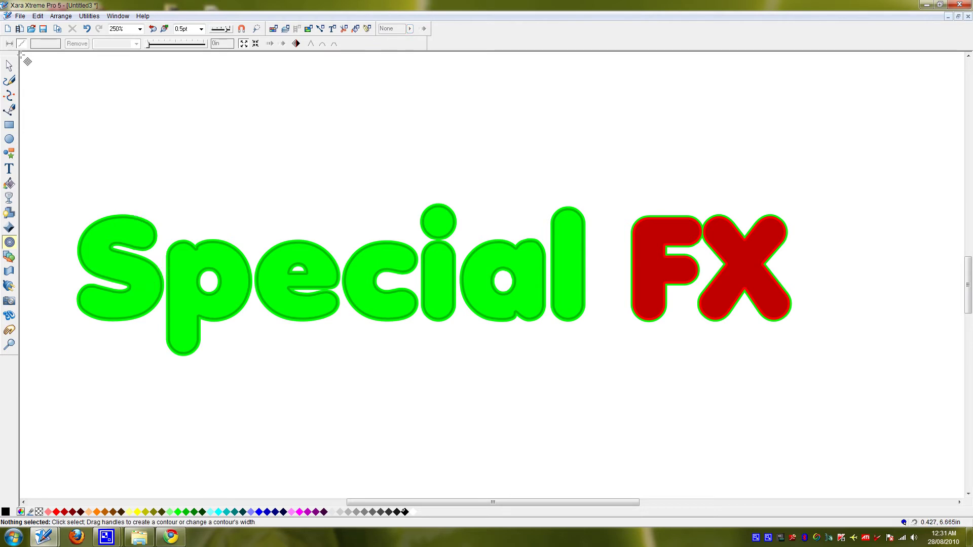
{"action": "key", "text": "F2"}
{"action": "left_click", "coordinate": [157, 234]}
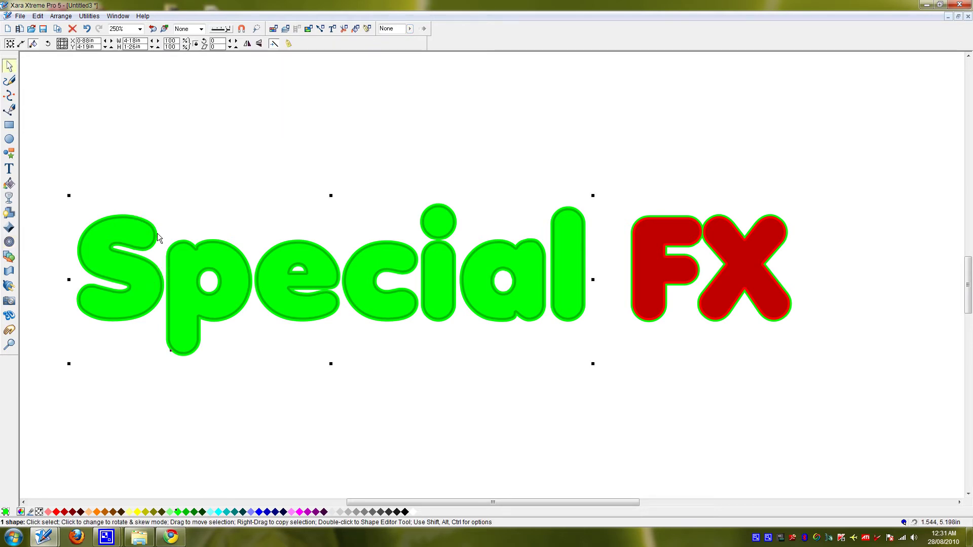
- In the Color editor, darken Special's green edge and make the FX outline a darker red
{"action": "left_click", "coordinate": [21, 511]}
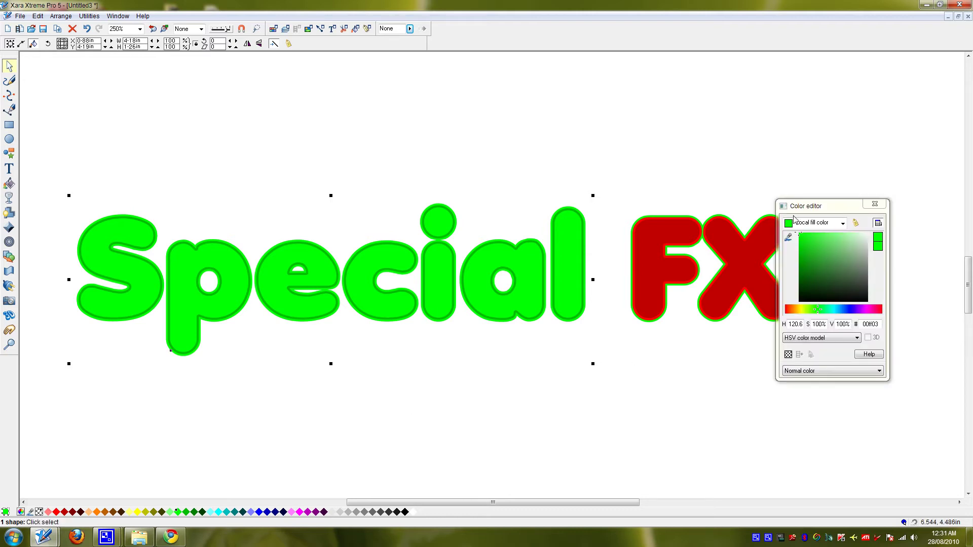
{"action": "left_click_drag", "start_coordinate": [819, 246], "coordinate": [763, 268]}
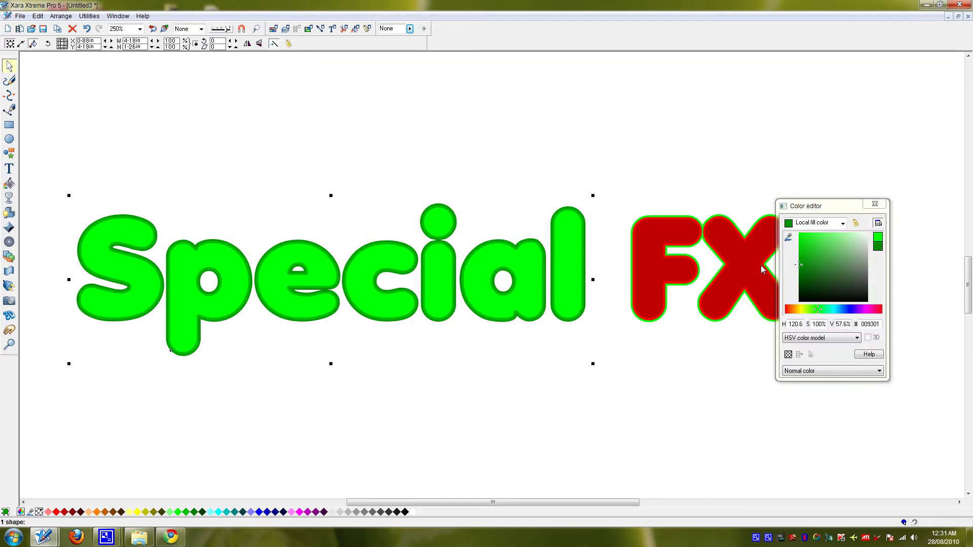
{"action": "left_click", "coordinate": [656, 216]}
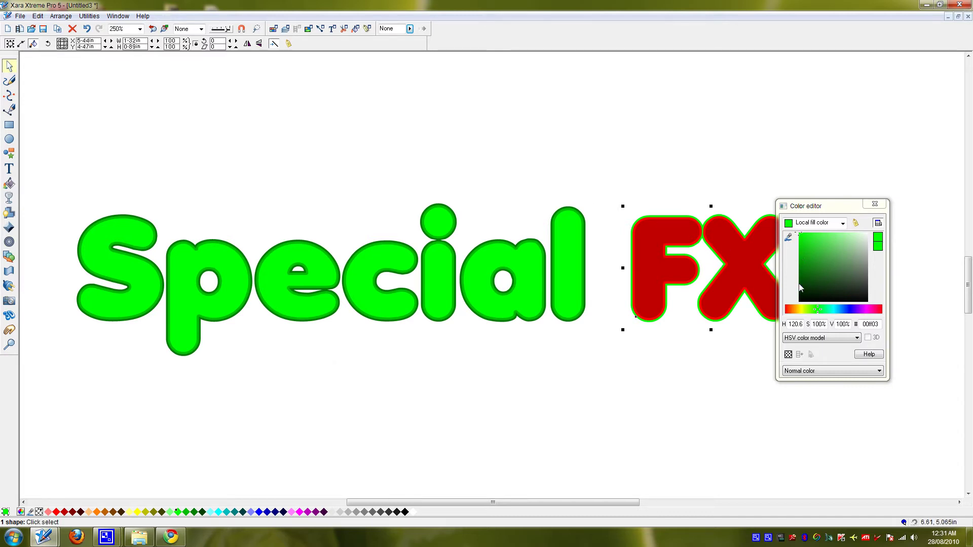
{"action": "left_click_drag", "start_coordinate": [792, 308], "coordinate": [787, 308]}
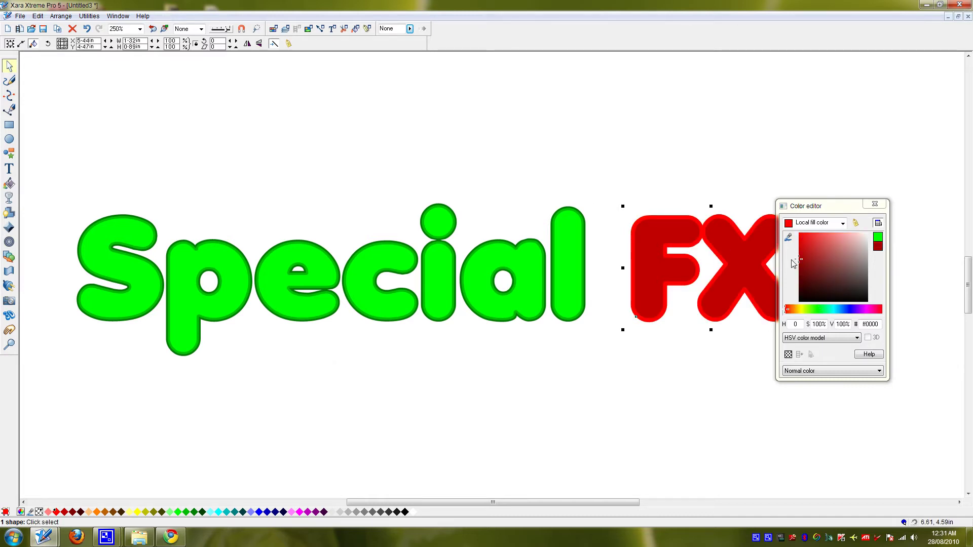
{"action": "left_click_drag", "start_coordinate": [794, 263], "coordinate": [783, 270]}
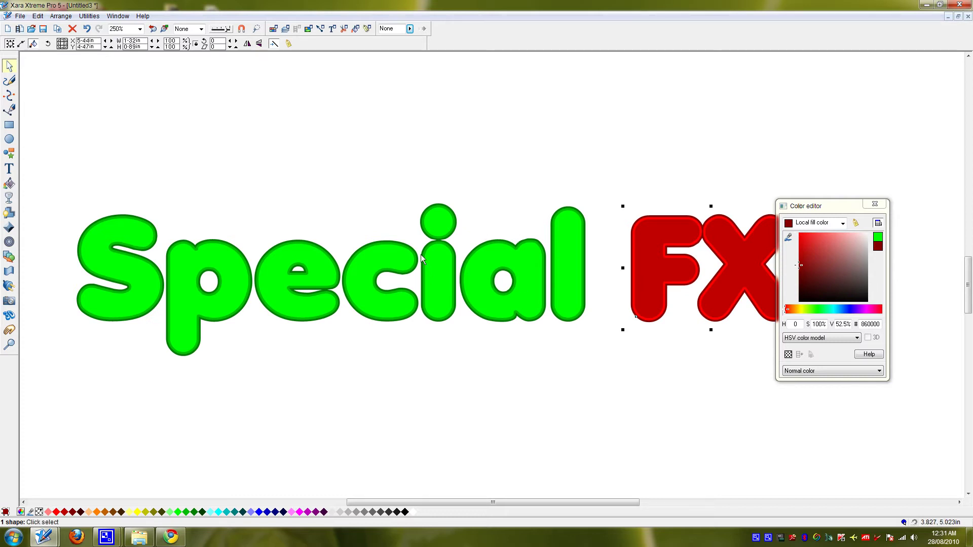
- Brighten the Special fill to full-brightness green and slightly darken the FX red
{"action": "left_click", "coordinate": [319, 248]}
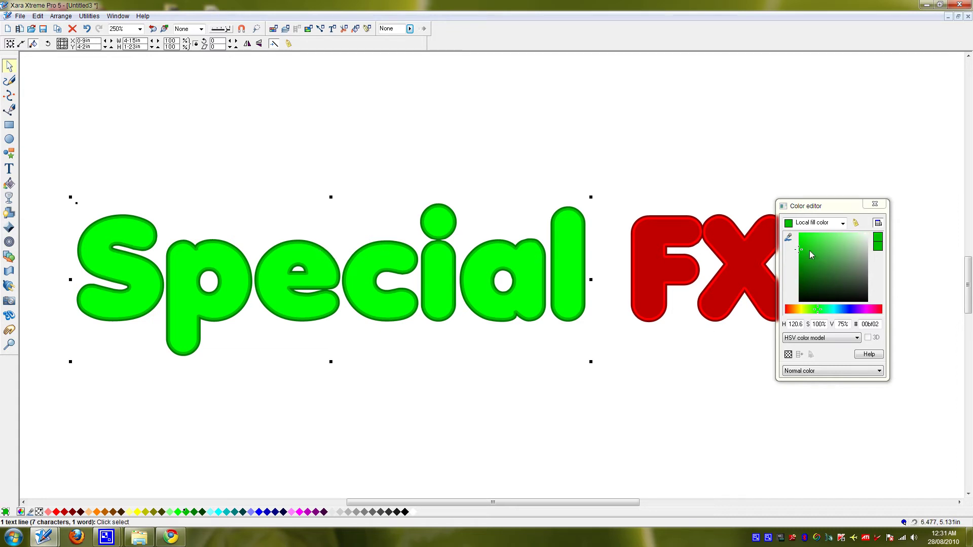
{"action": "mouse_move", "coordinate": [826, 249]}
{"action": "left_mouse_down"}
{"action": "mouse_move", "coordinate": [801, 235]}
{"action": "mouse_move", "coordinate": [787, 250]}
{"action": "left_mouse_up"}
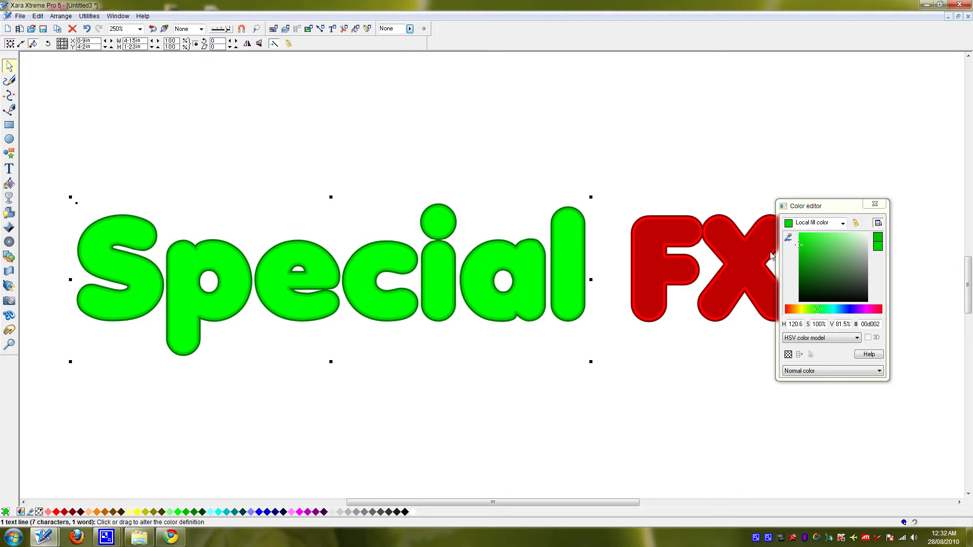
{"action": "left_click", "coordinate": [697, 242]}
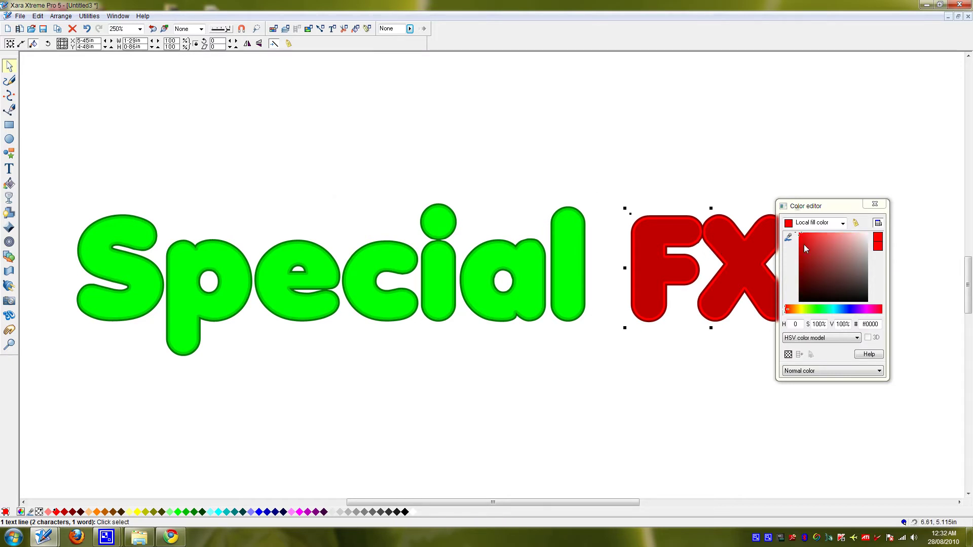
{"action": "left_click", "coordinate": [801, 238]}
{"action": "left_click", "coordinate": [436, 359]}
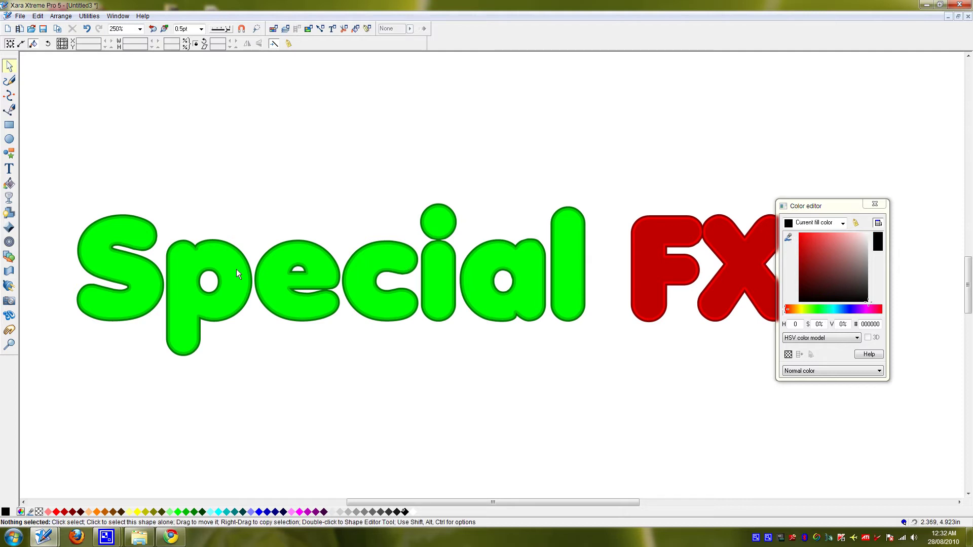
{"action": "left_click", "coordinate": [213, 260]}
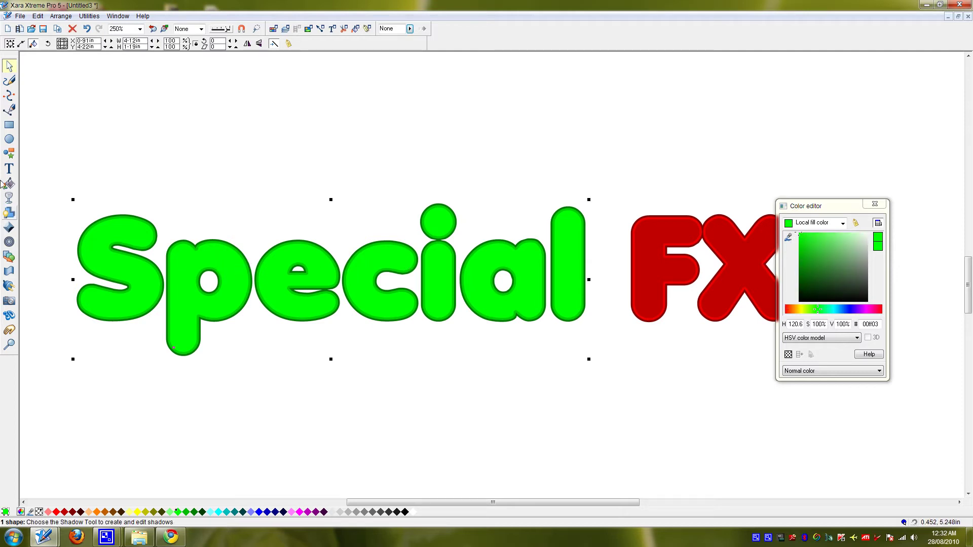
- Pen a three-point line across 'Special', bend it up then down, and select it with the text
{"action": "left_click", "coordinate": [9, 109]}
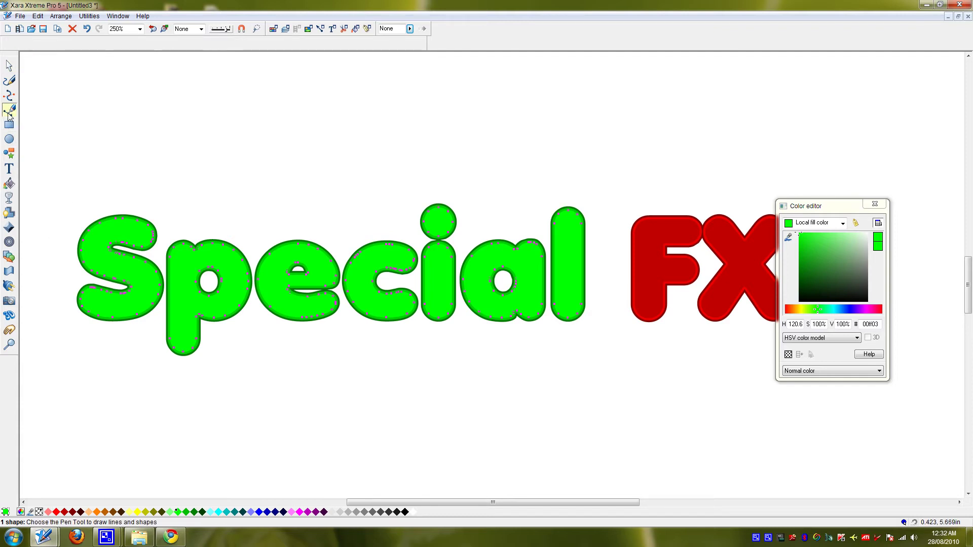
{"action": "left_click", "coordinate": [39, 279]}
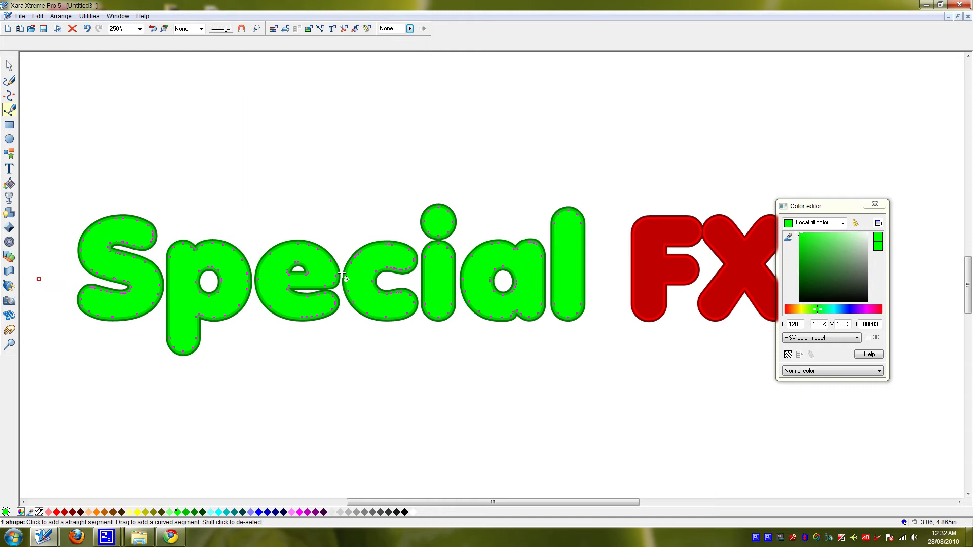
{"action": "left_click", "coordinate": [342, 274]}
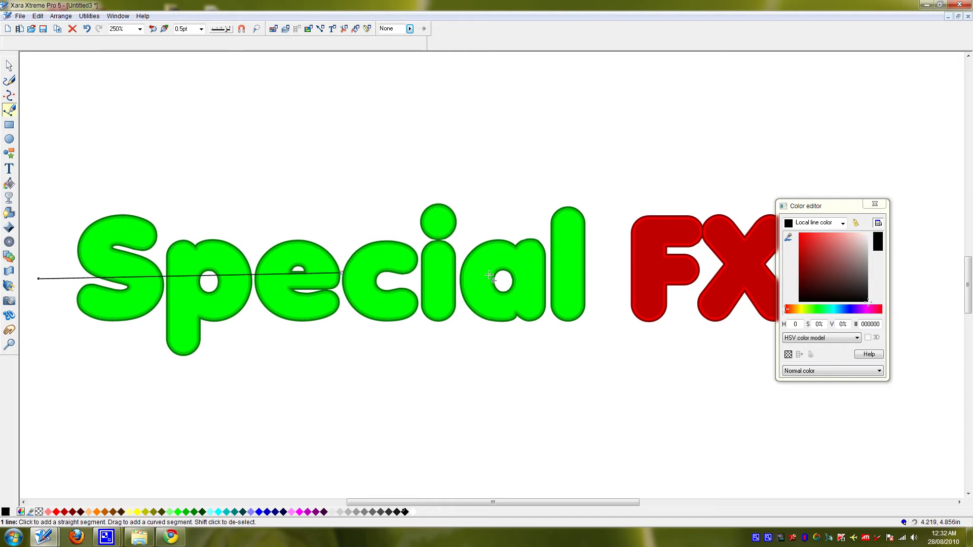
{"action": "left_click", "coordinate": [591, 260]}
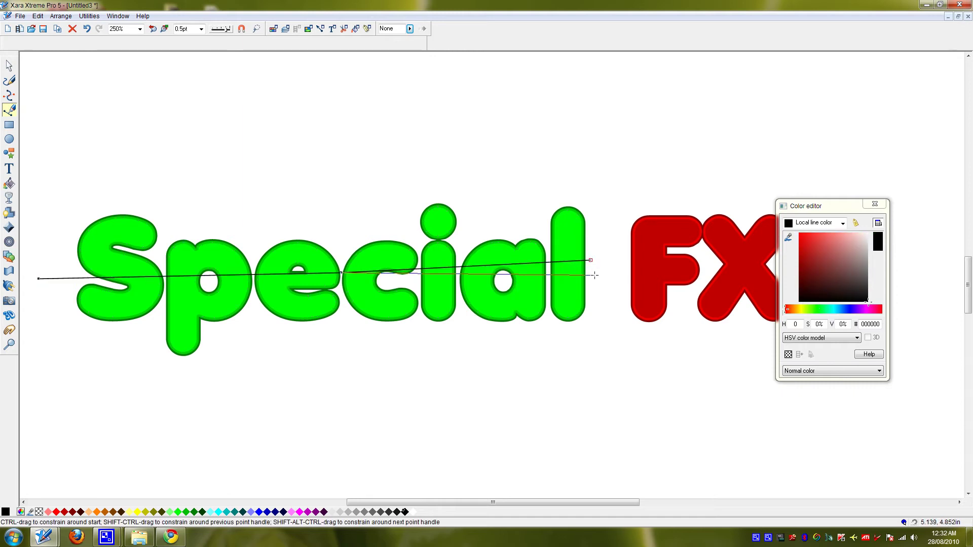
{"action": "left_click_drag", "start_coordinate": [597, 273], "coordinate": [597, 273]}
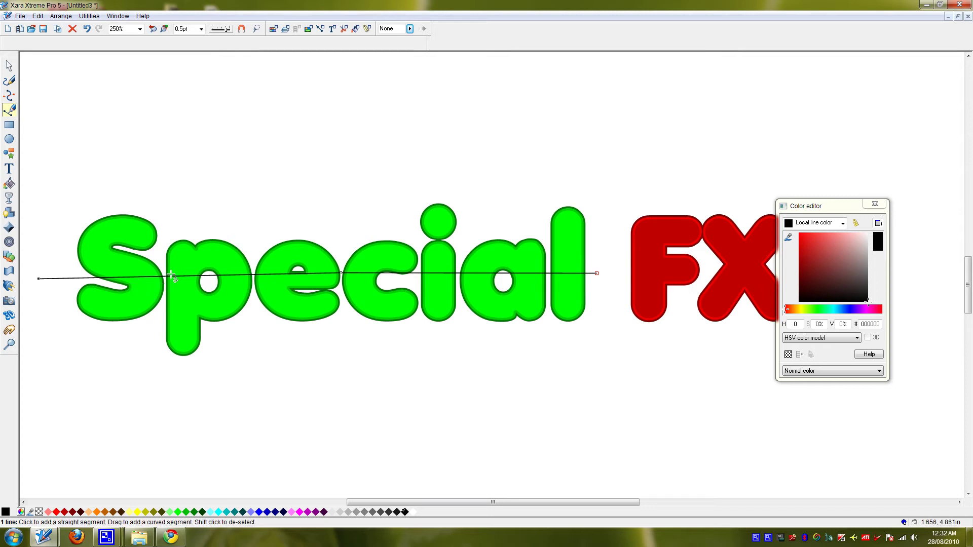
{"action": "left_click_drag", "start_coordinate": [179, 279], "coordinate": [177, 267]}
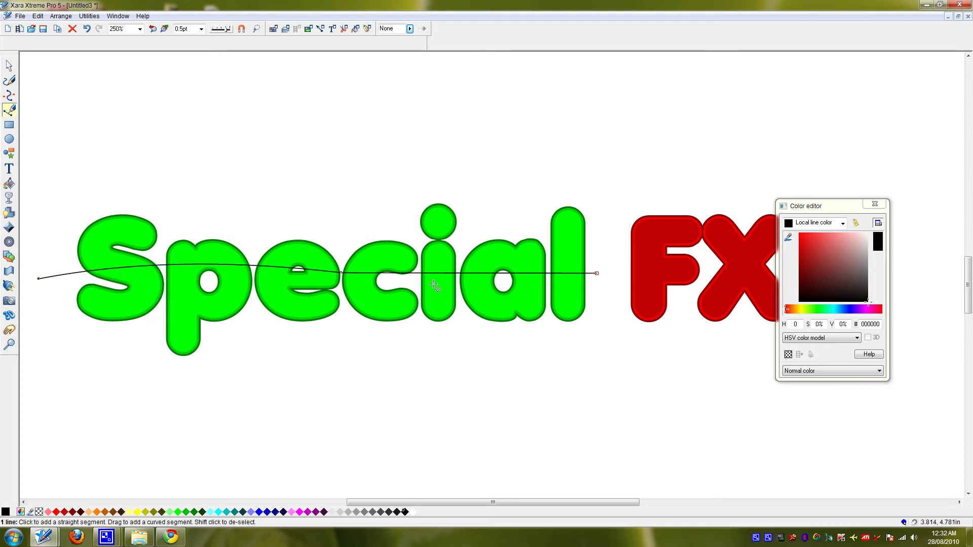
{"action": "left_click_drag", "start_coordinate": [500, 273], "coordinate": [499, 287]}
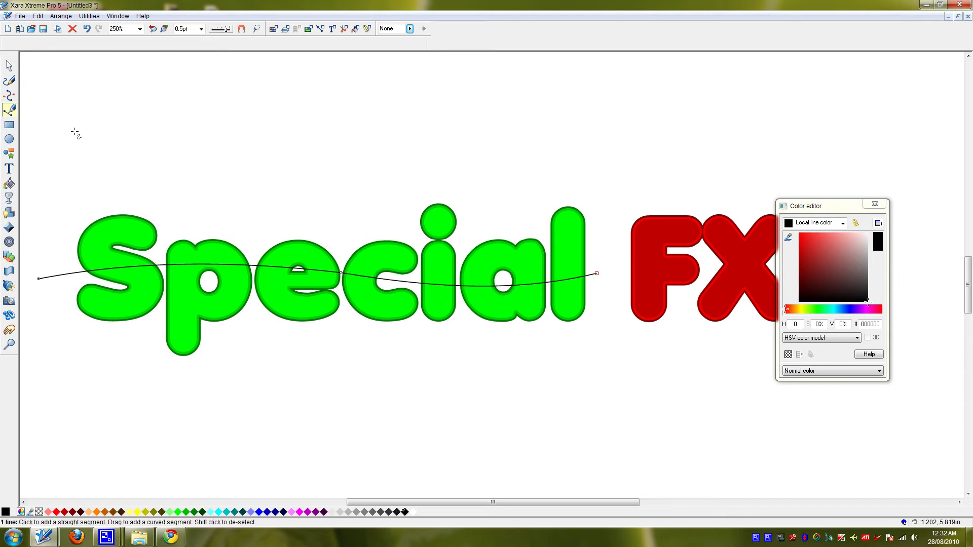
{"action": "left_click", "coordinate": [9, 66]}
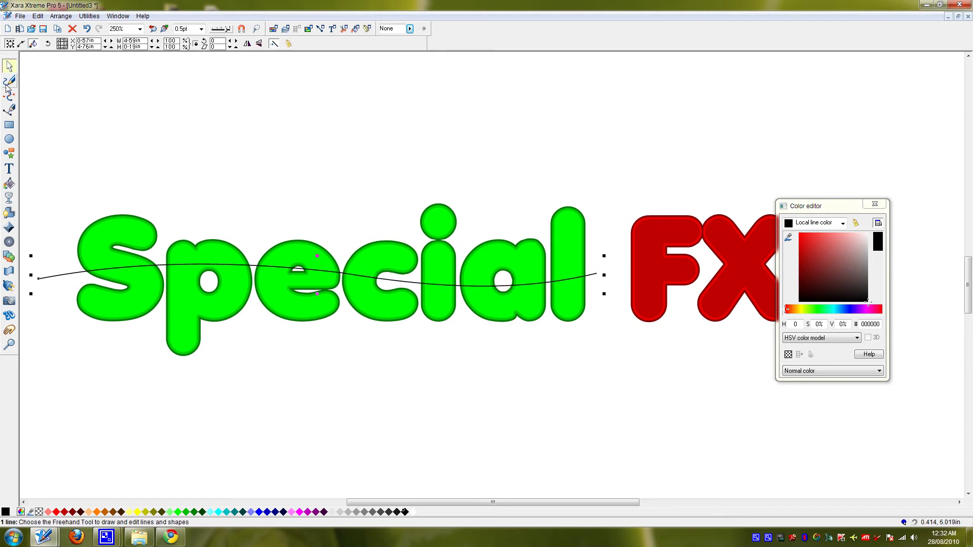
{"action": "left_click", "coordinate": [97, 241], "text": "shift"}
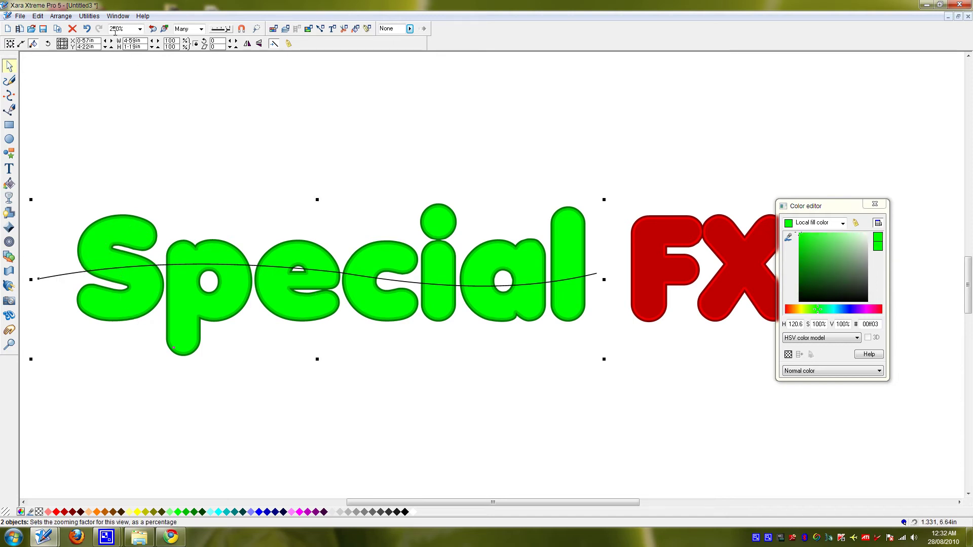
- Slice 'Special' along the curve via Arrange > Combine Shapes > Slice Shapes and select the upper slice
{"action": "left_click", "coordinate": [61, 16]}
{"action": "mouse_move", "coordinate": [91, 194]}
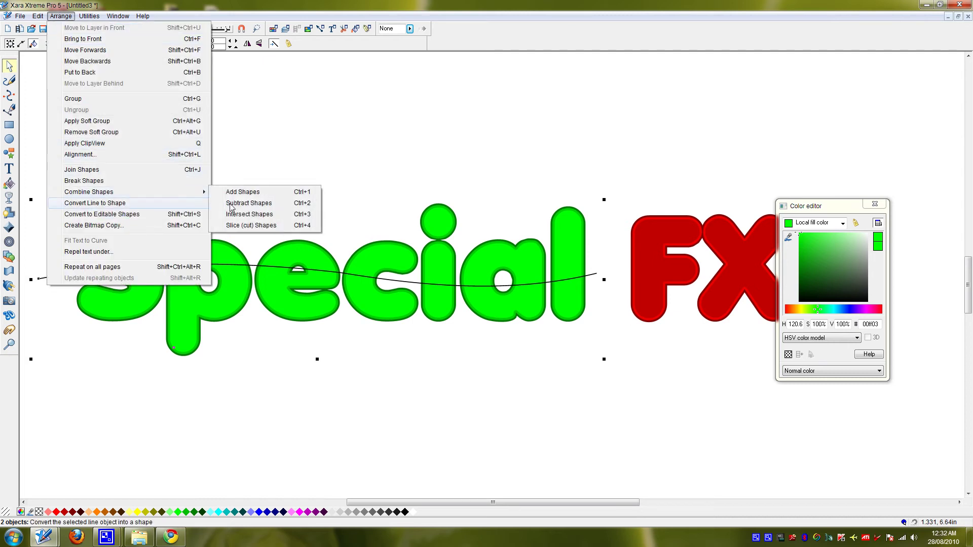
{"action": "left_click", "coordinate": [249, 224]}
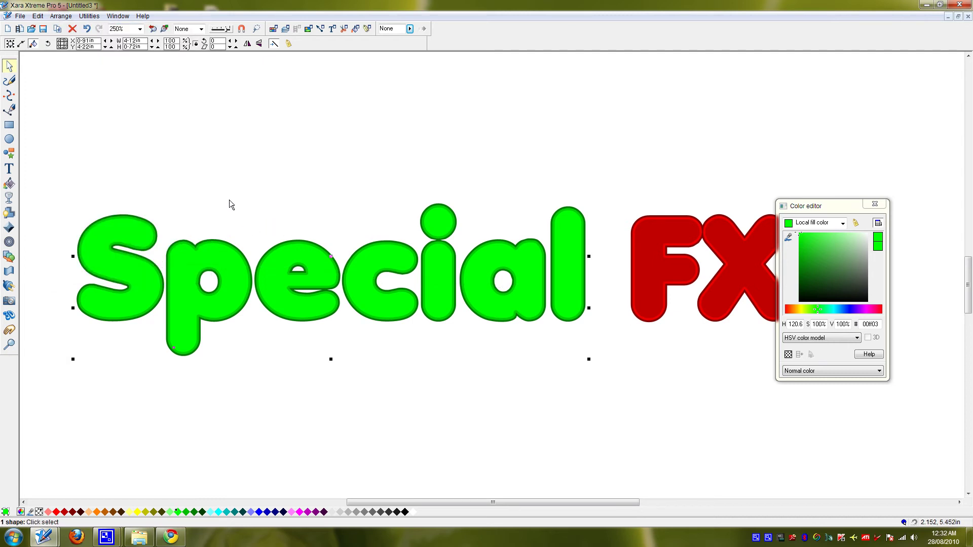
{"action": "left_click", "coordinate": [342, 214]}
{"action": "left_click", "coordinate": [378, 251]}
- Give the upper slice a vertical white-to-light-green linear gradient
{"action": "left_click", "coordinate": [9, 183]}
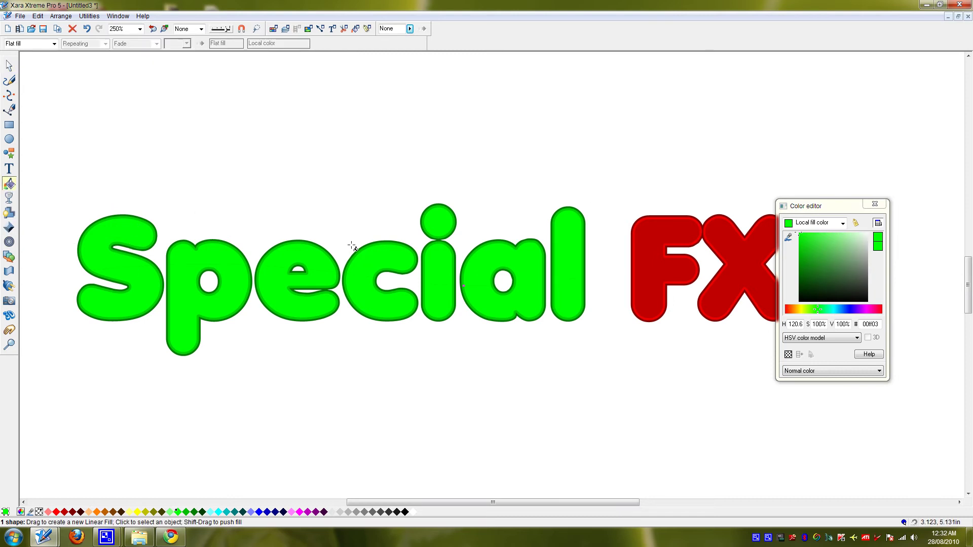
{"action": "left_click_drag", "start_coordinate": [372, 221], "coordinate": [372, 283]}
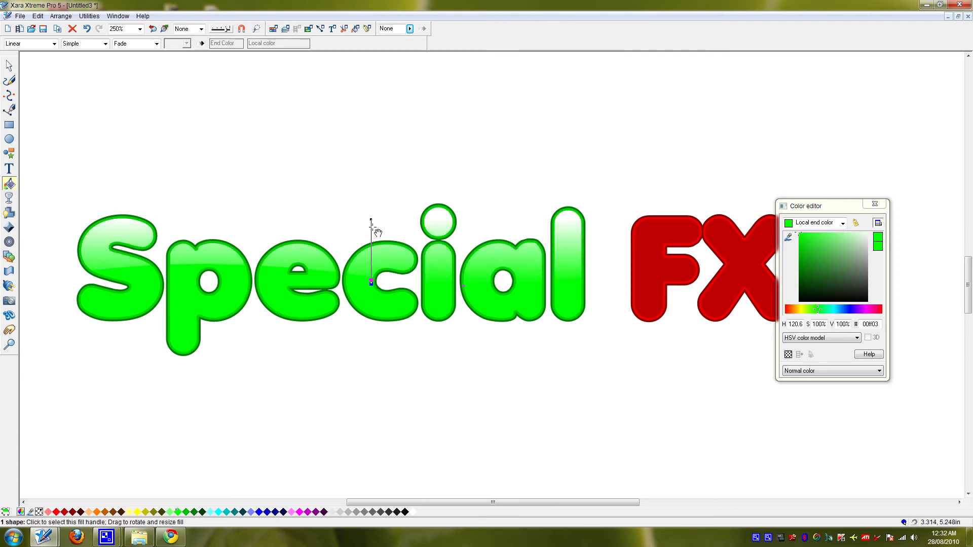
{"action": "left_click", "coordinate": [371, 220]}
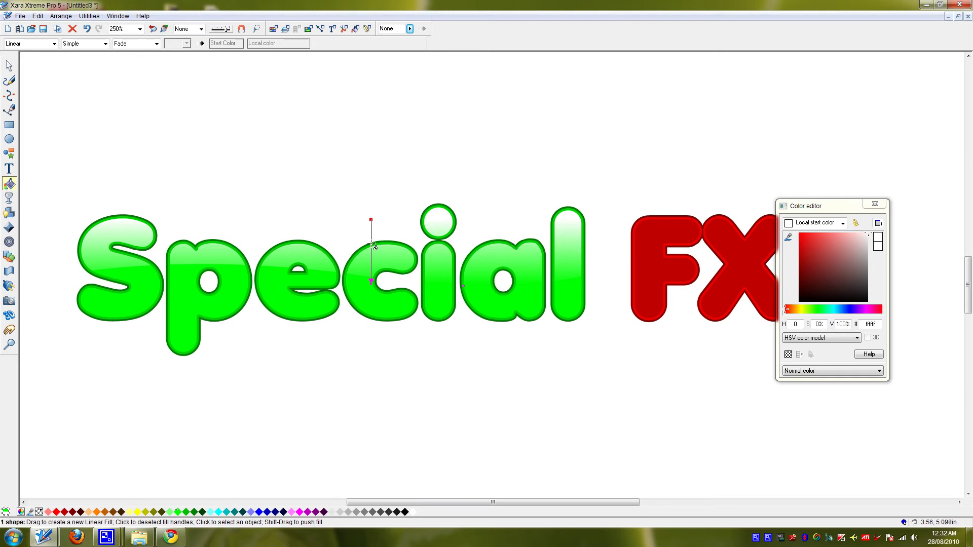
{"action": "left_click_drag", "start_coordinate": [374, 218], "coordinate": [373, 226]}
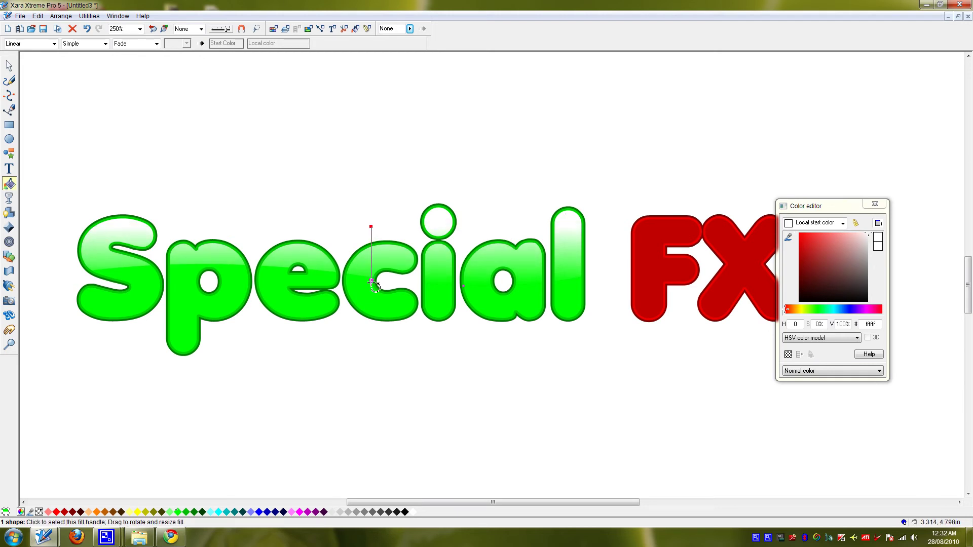
{"action": "mouse_move", "coordinate": [371, 282]}
{"action": "left_mouse_down"}
{"action": "mouse_move", "coordinate": [373, 300]}
{"action": "mouse_move", "coordinate": [371, 290]}
{"action": "left_mouse_up"}
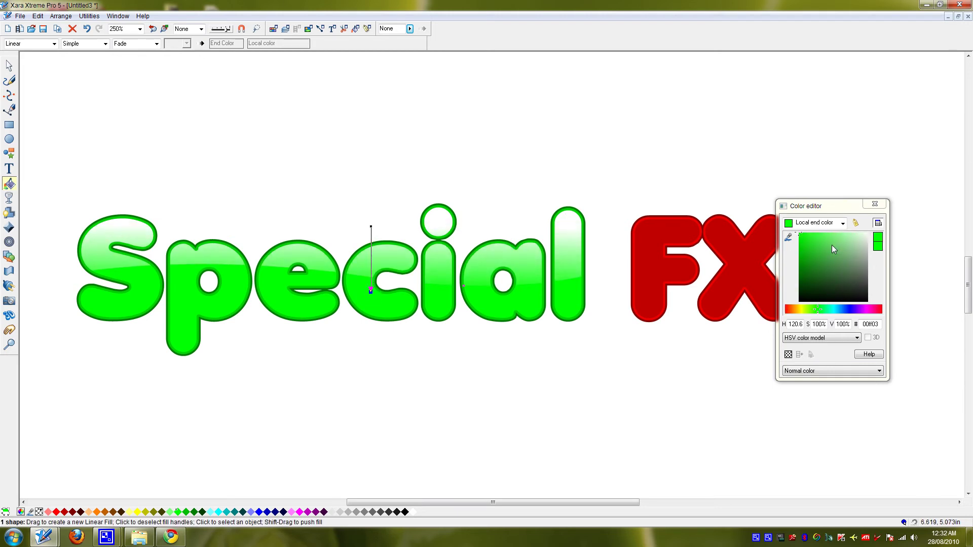
{"action": "left_click_drag", "start_coordinate": [812, 218], "coordinate": [819, 212]}
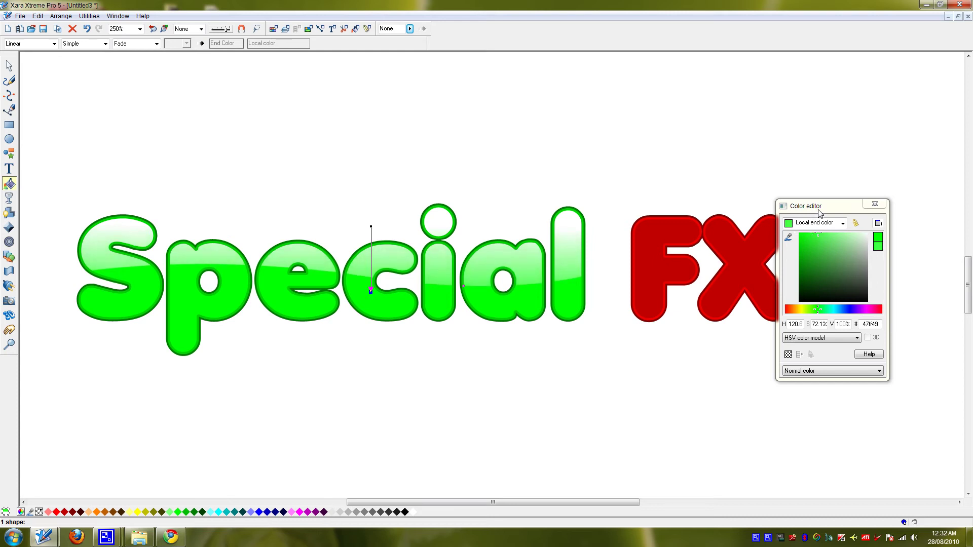
{"action": "left_click_drag", "start_coordinate": [371, 290], "coordinate": [375, 292]}
{"action": "key", "text": "ctrl+z"}
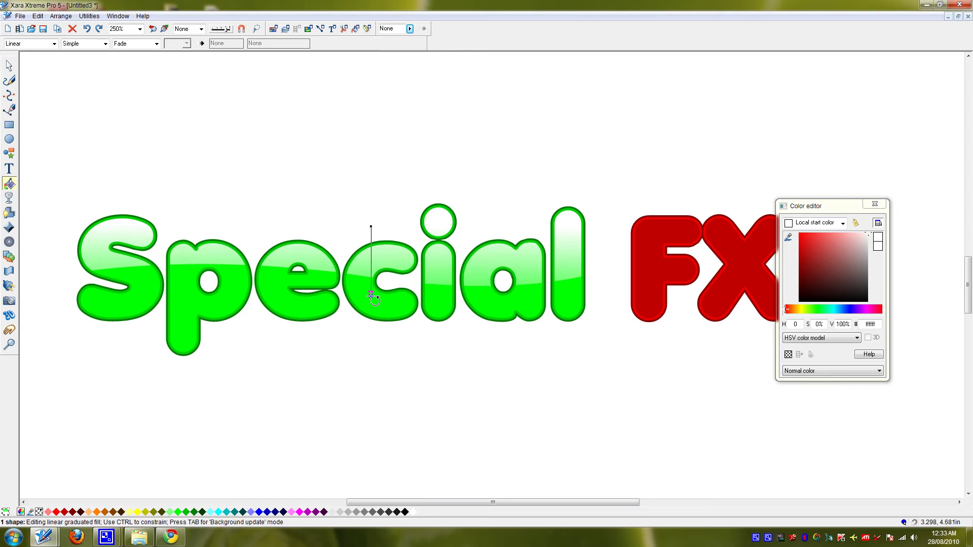
- Give the lower slice of Special a dark-to-bright green linear gradient, then deselect
{"action": "left_click", "coordinate": [379, 310]}
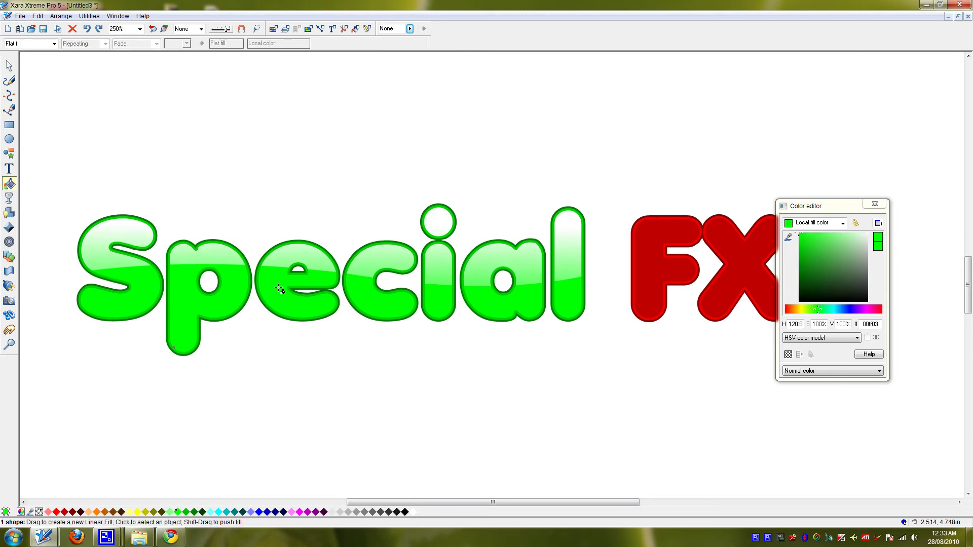
{"action": "left_click_drag", "start_coordinate": [354, 276], "coordinate": [353, 328]}
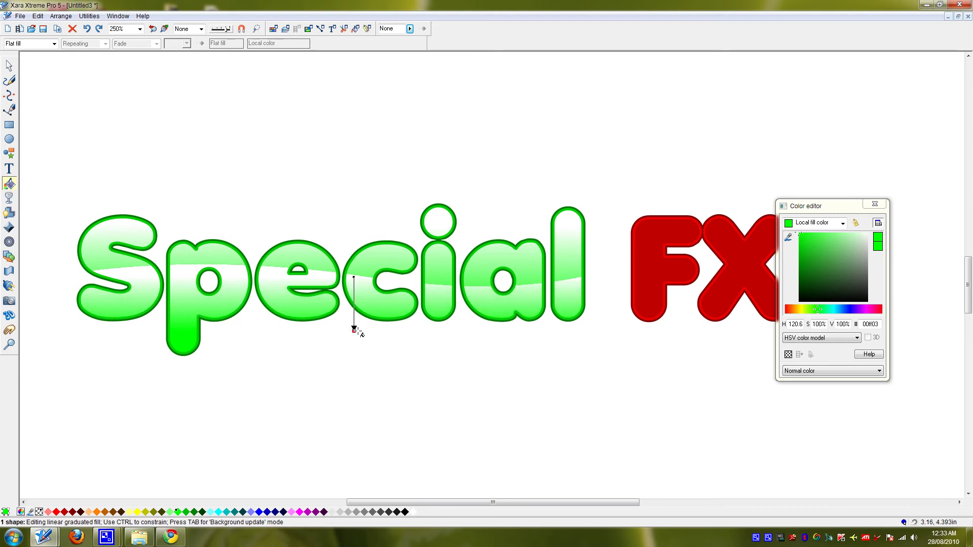
{"action": "left_click", "coordinate": [354, 278]}
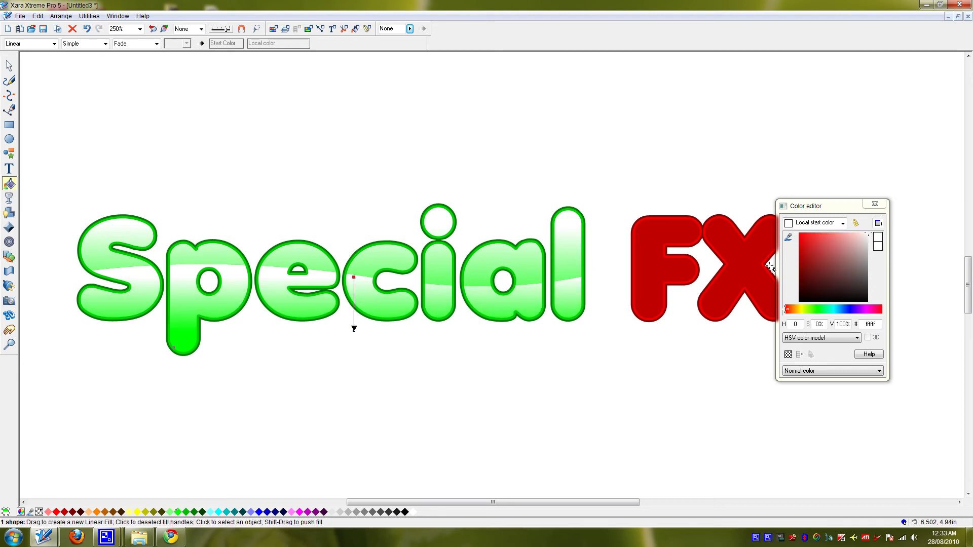
{"action": "left_click", "coordinate": [817, 309]}
{"action": "left_click_drag", "start_coordinate": [819, 263], "coordinate": [783, 257]}
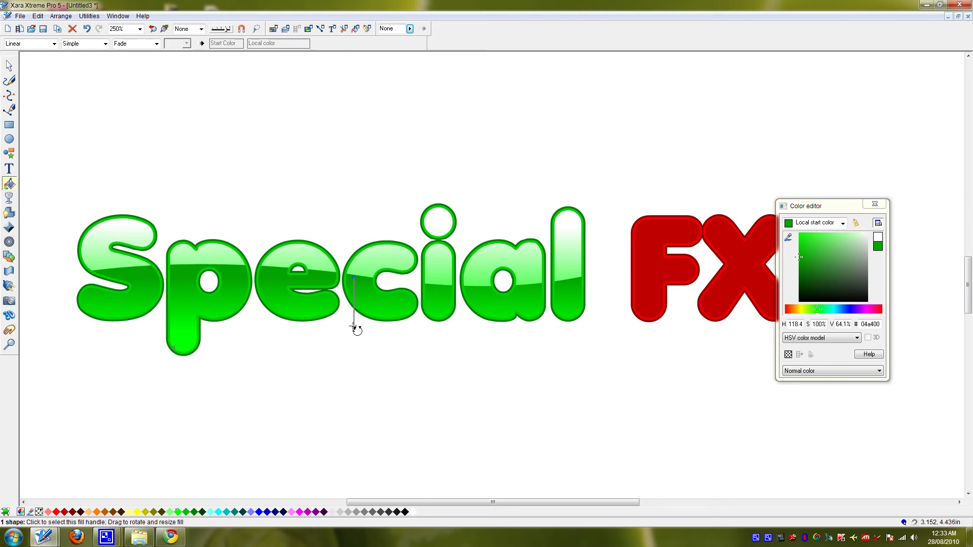
{"action": "left_click_drag", "start_coordinate": [354, 329], "coordinate": [354, 328]}
{"action": "left_click", "coordinate": [9, 66]}
{"action": "left_click", "coordinate": [314, 177]}
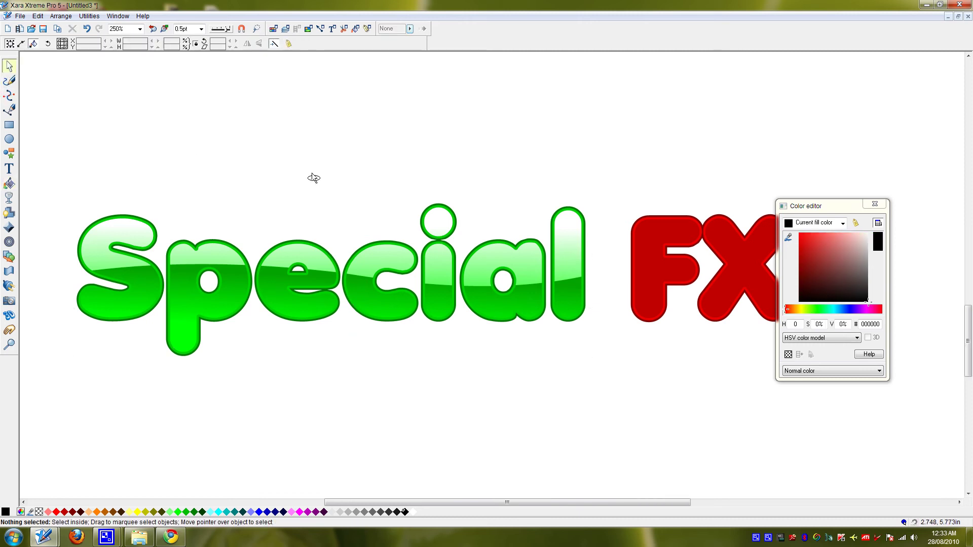
- Zoom to FX and draw a gently curved cutting line across it
{"action": "scroll", "coordinate": [313, 177], "scroll_direction": "down", "scroll_amount": 2}
{"action": "scroll", "coordinate": [307, 190], "scroll_direction": "right", "scroll_amount": 4}
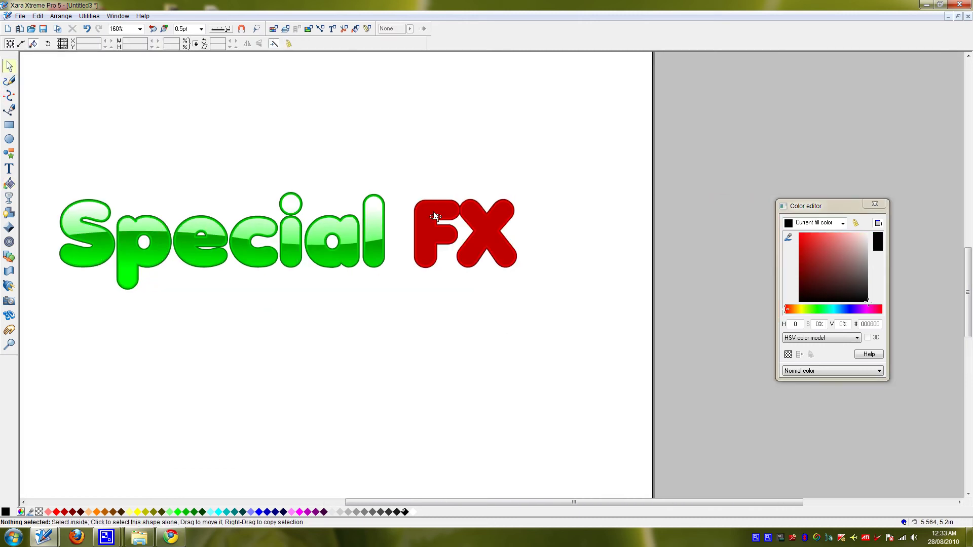
{"action": "scroll", "coordinate": [433, 211], "scroll_direction": "up", "scroll_amount": 3}
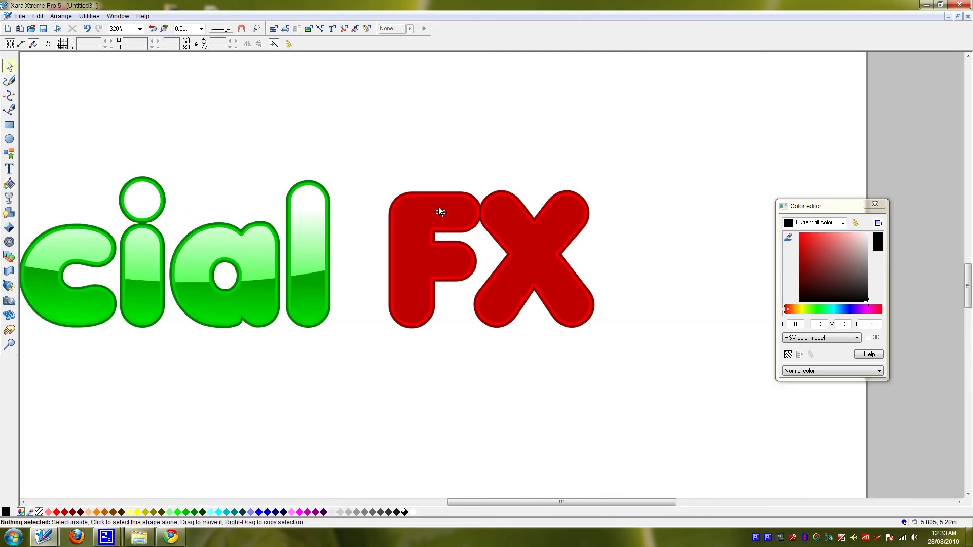
{"action": "left_click", "coordinate": [394, 215]}
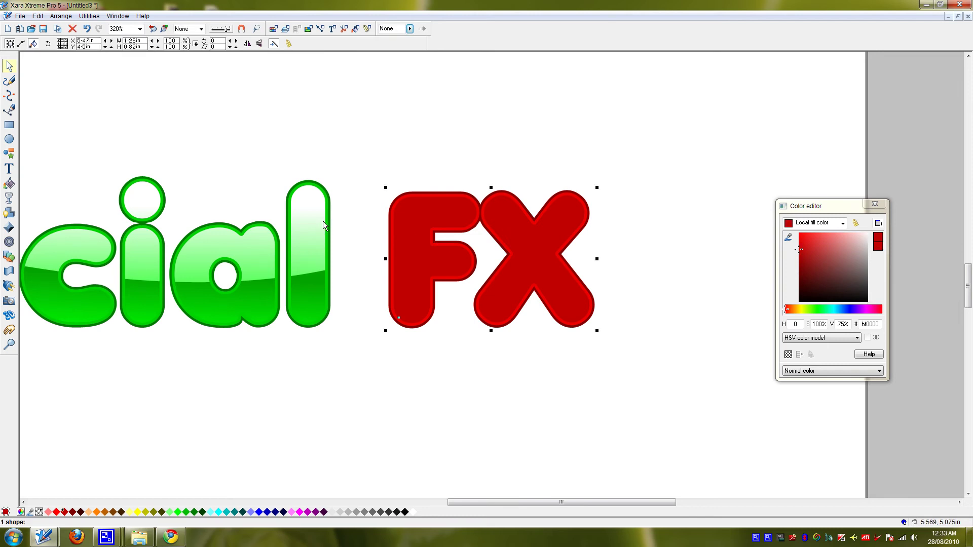
{"action": "left_click", "coordinate": [9, 110]}
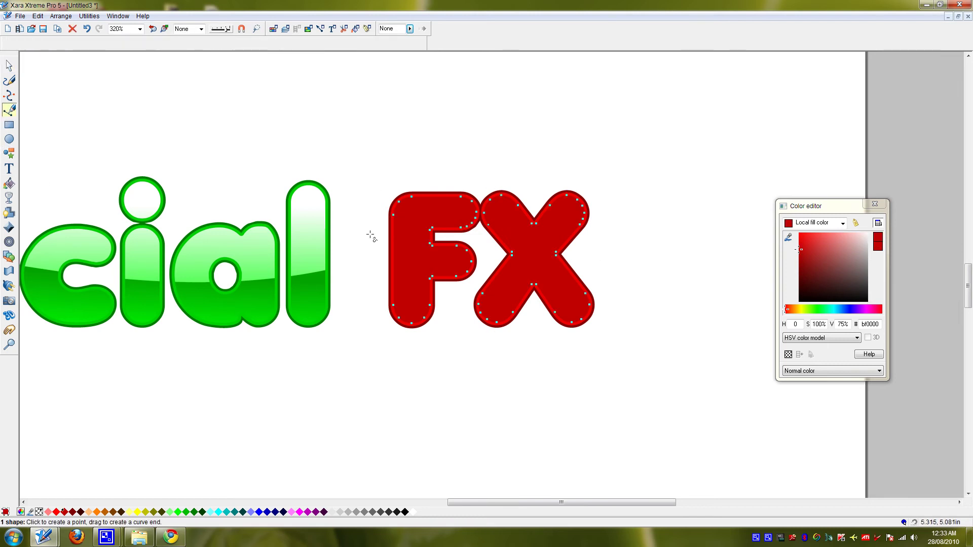
{"action": "left_click", "coordinate": [382, 261]}
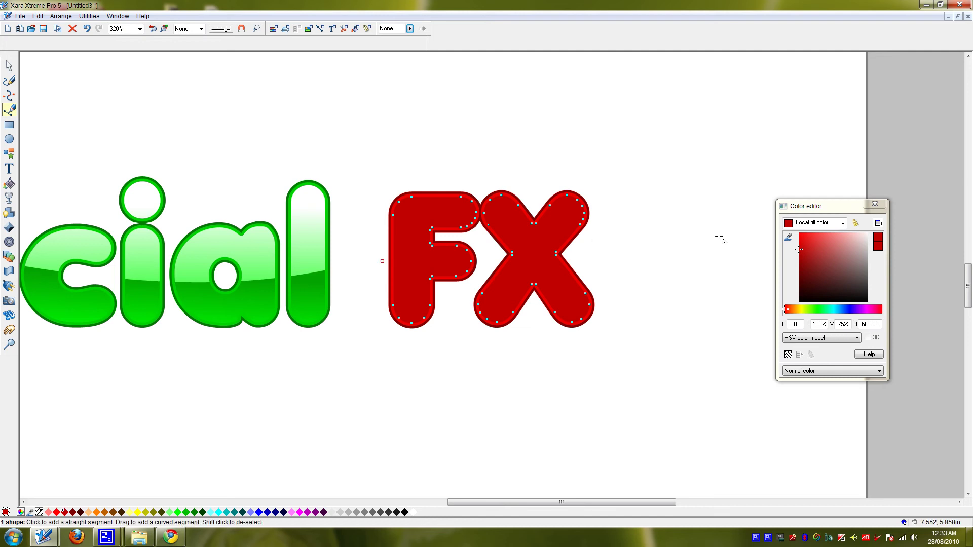
{"action": "mouse_move", "coordinate": [631, 260]}
{"action": "left_mouse_down"}
{"action": "mouse_move", "coordinate": [497, 258]}
{"action": "mouse_move", "coordinate": [502, 249]}
{"action": "left_mouse_up"}
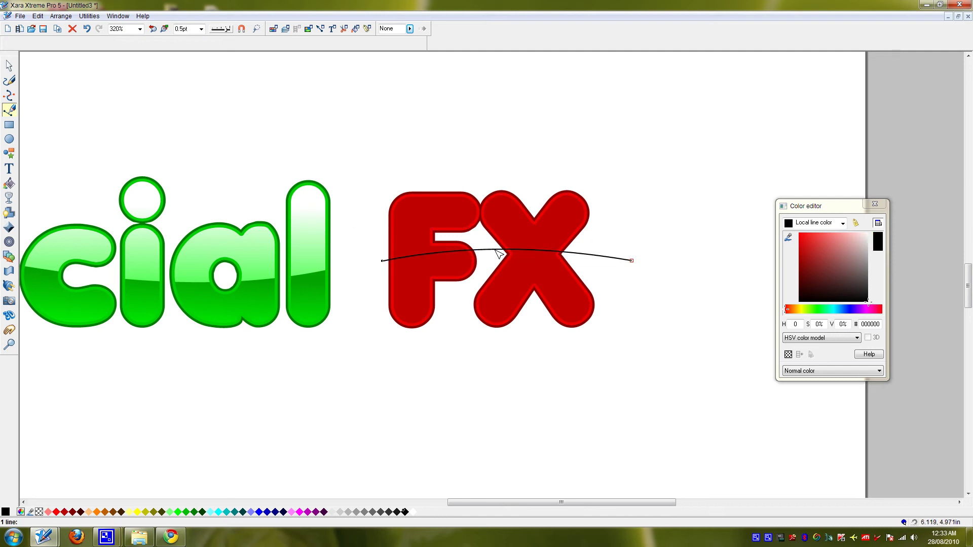
{"action": "left_click", "coordinate": [10, 65]}
- Slice FX along the curve with the curve selected, then select its upper piece
{"action": "left_click", "coordinate": [417, 219], "text": "shift"}
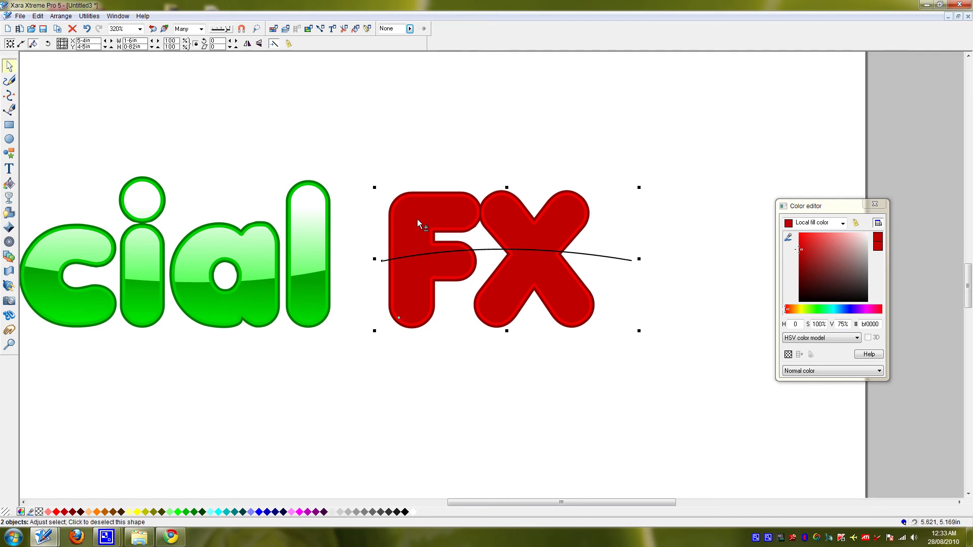
{"action": "key", "text": "ctrl"}
{"action": "left_click", "coordinate": [416, 221], "text": "ctrl"}
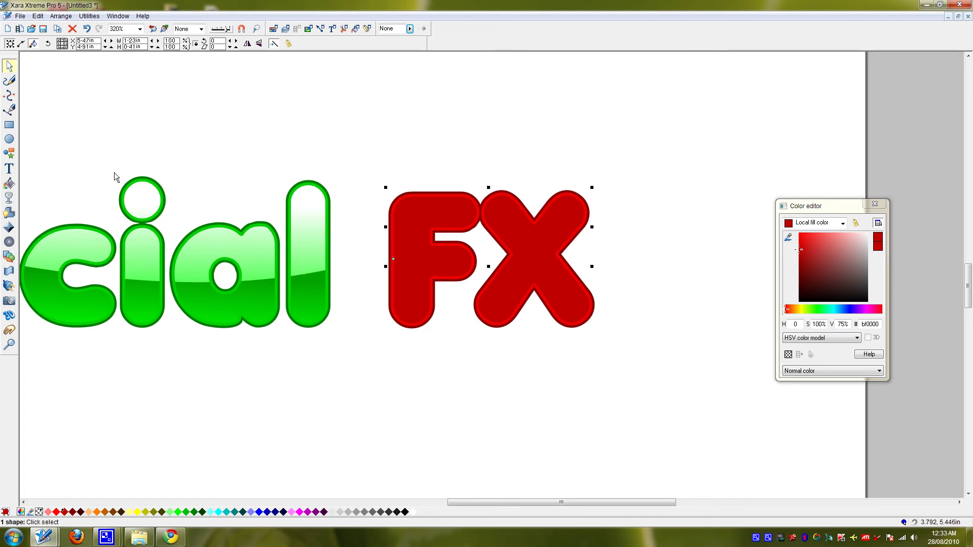
{"action": "left_click", "coordinate": [9, 183]}
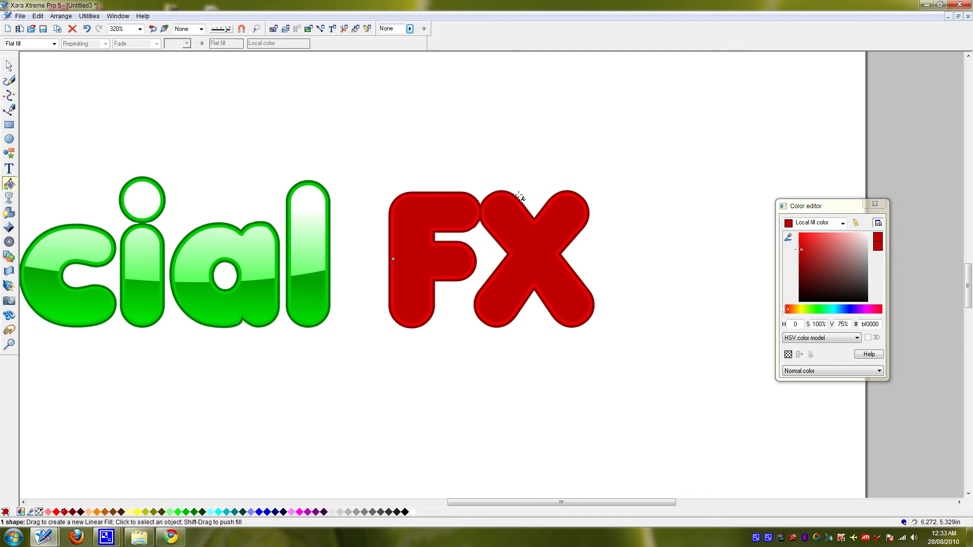
- Fill the upper FX piece with a light-to-red gradient and the lower piece with a dark-red gradient
{"action": "left_click_drag", "start_coordinate": [519, 195], "coordinate": [519, 262]}
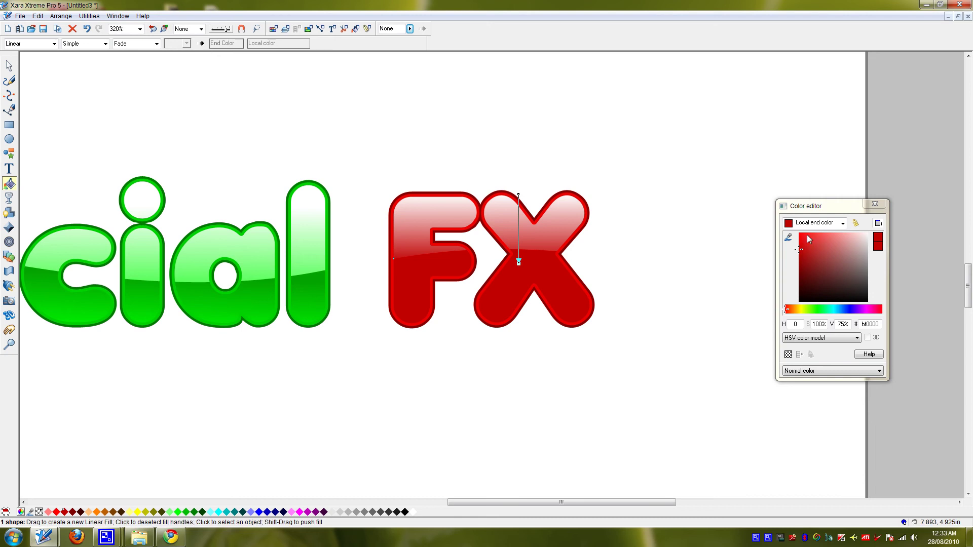
{"action": "mouse_move", "coordinate": [809, 239]}
{"action": "left_mouse_down"}
{"action": "mouse_move", "coordinate": [818, 219]}
{"action": "mouse_move", "coordinate": [808, 217]}
{"action": "left_mouse_up"}
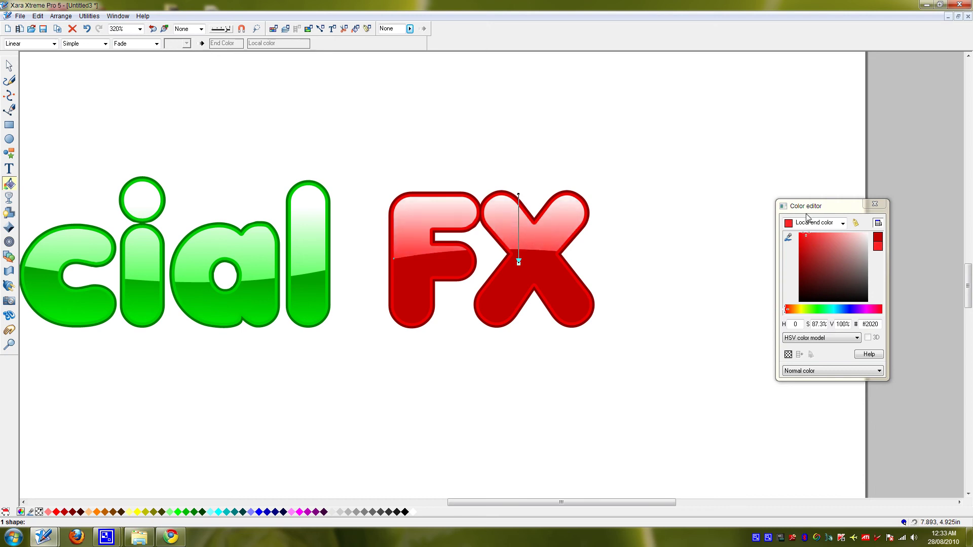
{"action": "left_click", "coordinate": [517, 281]}
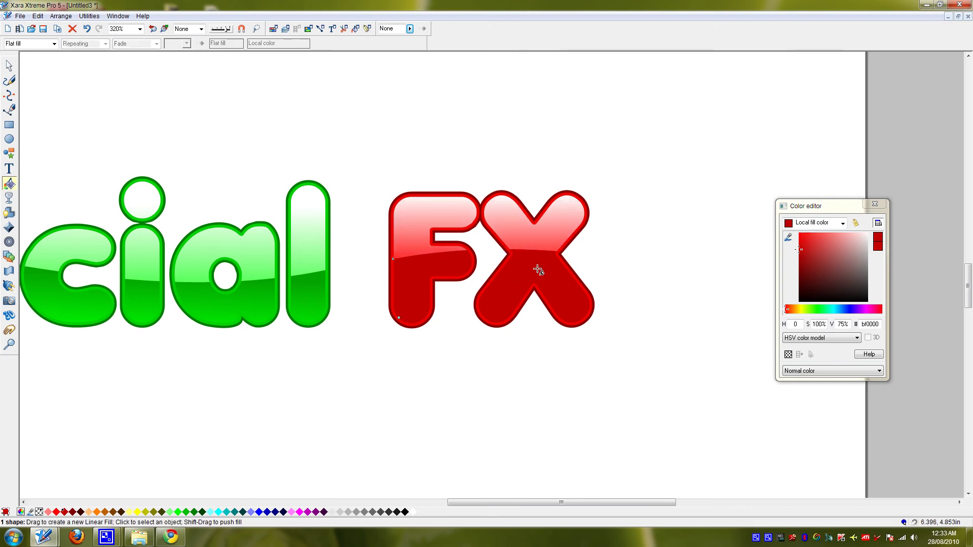
{"action": "left_click_drag", "start_coordinate": [529, 259], "coordinate": [528, 306]}
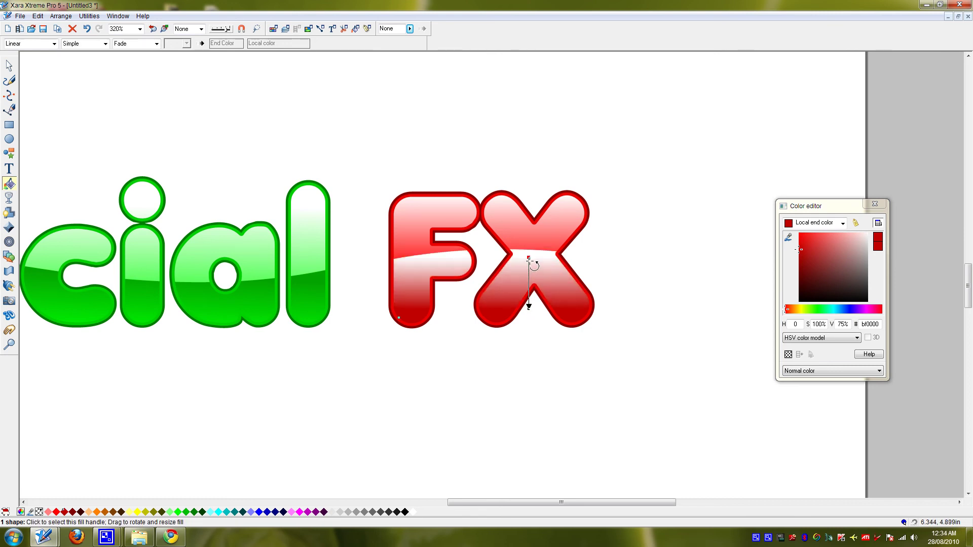
{"action": "left_click", "coordinate": [528, 258]}
{"action": "left_click", "coordinate": [799, 259]}
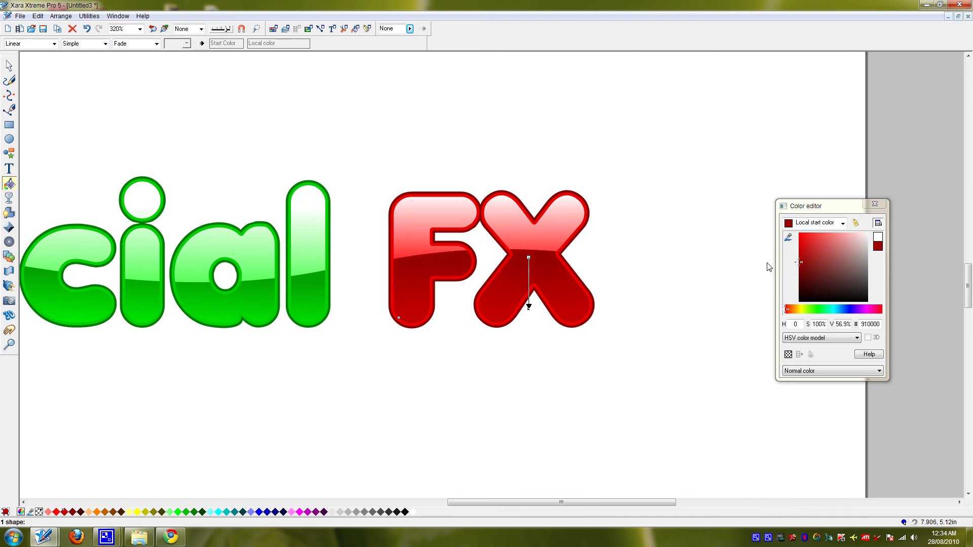
{"action": "left_click", "coordinate": [621, 248]}
{"action": "scroll", "coordinate": [621, 248], "scroll_direction": "down", "scroll_amount": 1}
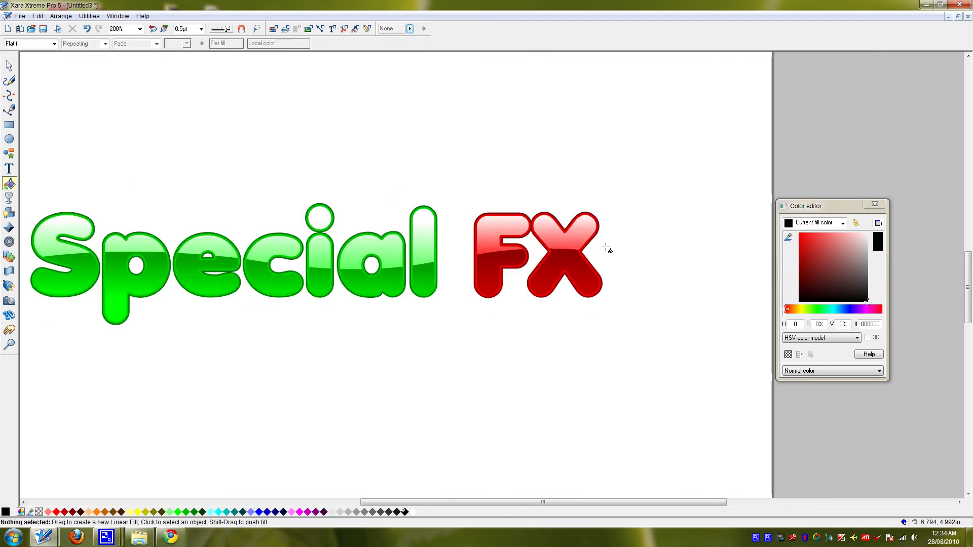
- Group the FX pieces into one object and select it together with the Special group
{"action": "scroll", "coordinate": [355, 202], "scroll_direction": "left", "scroll_amount": 2}
{"action": "scroll", "coordinate": [184, 174], "scroll_direction": "left", "scroll_amount": 1}
{"action": "left_click", "coordinate": [9, 66]}
{"action": "left_click_drag", "start_coordinate": [103, 170], "coordinate": [515, 357]}
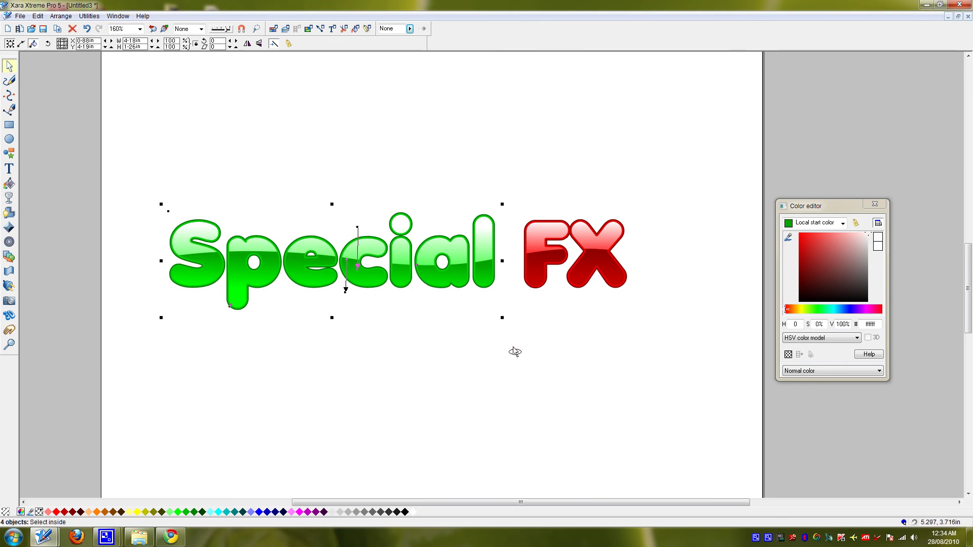
{"action": "left_click_drag", "start_coordinate": [703, 175], "coordinate": [509, 317]}
{"action": "key", "text": "ctrl+g"}
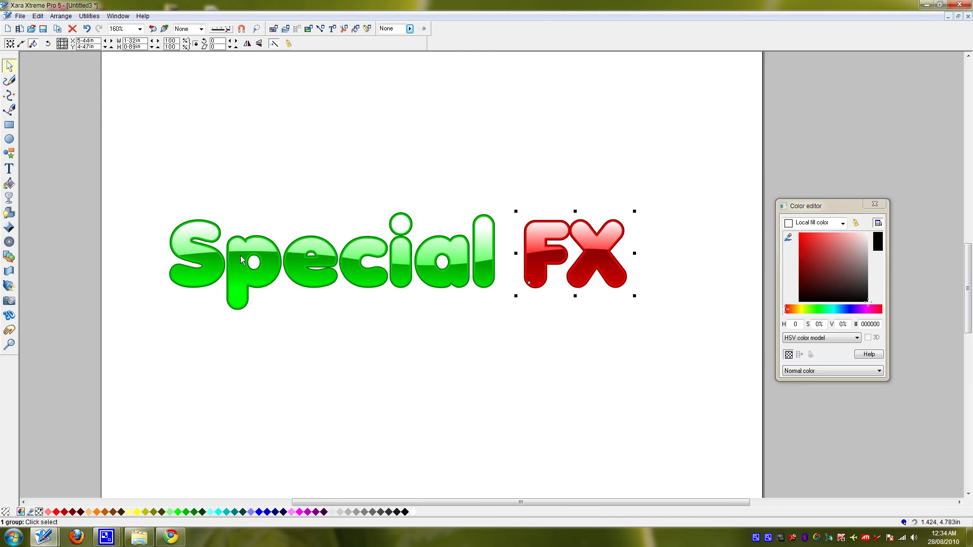
{"action": "left_click", "coordinate": [211, 255], "text": "shift"}
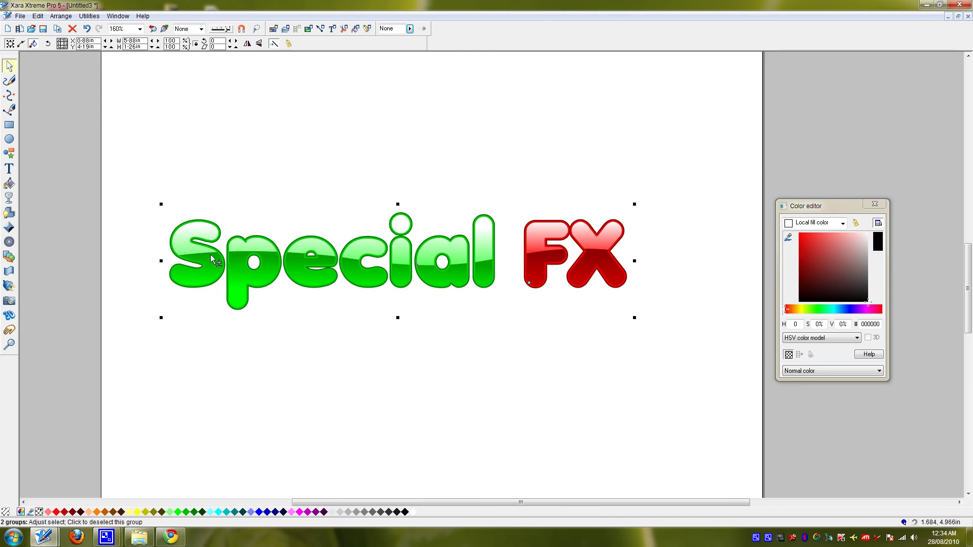
- Add a wall drop shadow to both words, blurred to 0.11in, slightly less transparent, offset just below
{"action": "left_click", "coordinate": [9, 214]}
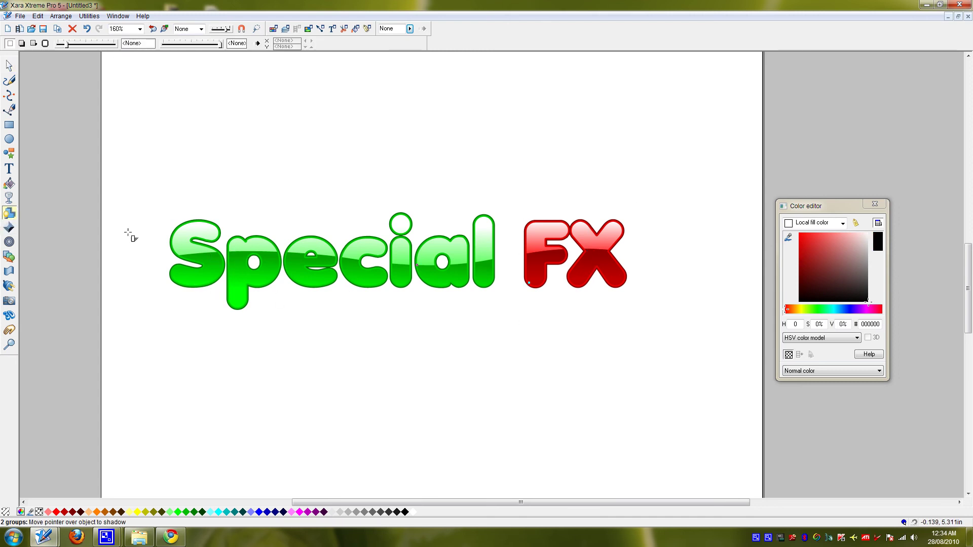
{"action": "left_click", "coordinate": [21, 43]}
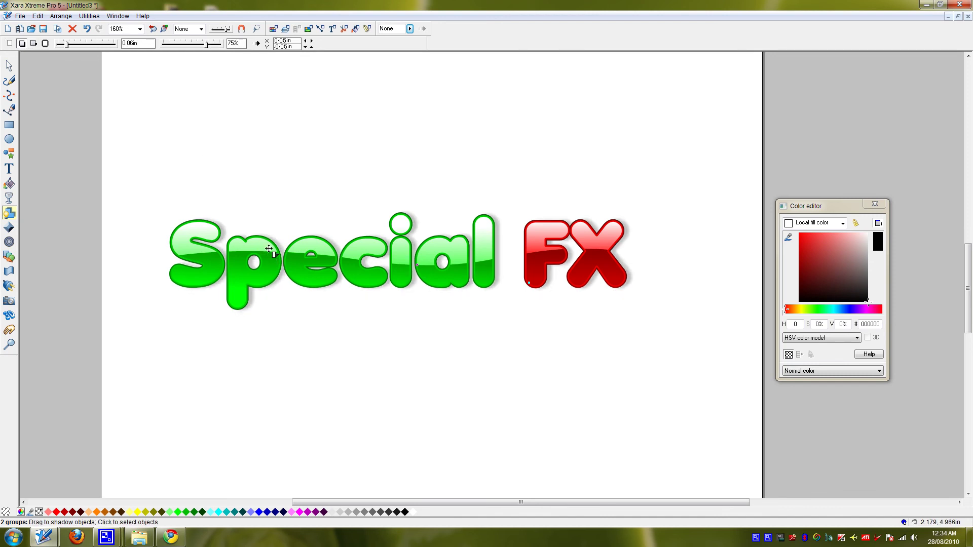
{"action": "left_click_drag", "start_coordinate": [268, 249], "coordinate": [268, 247]}
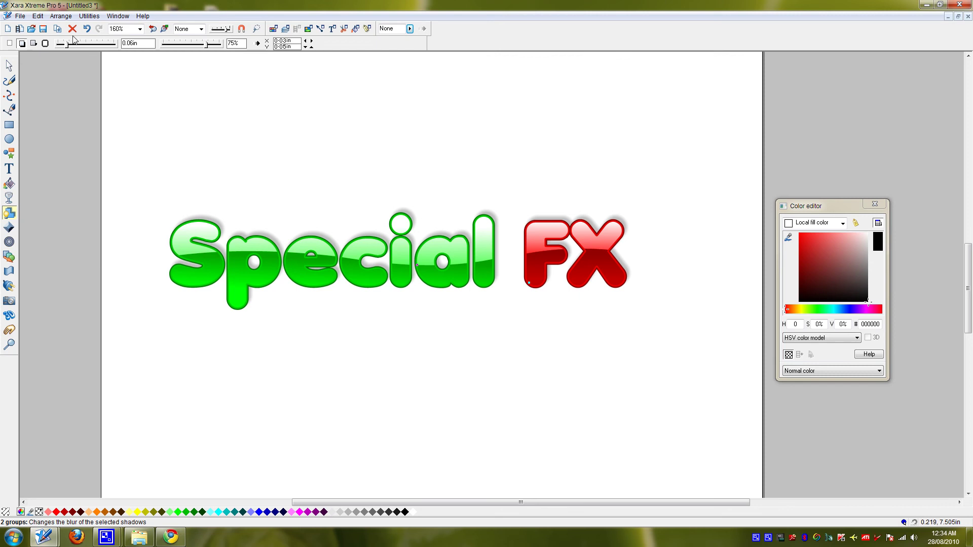
{"action": "left_click_drag", "start_coordinate": [70, 43], "coordinate": [75, 45]}
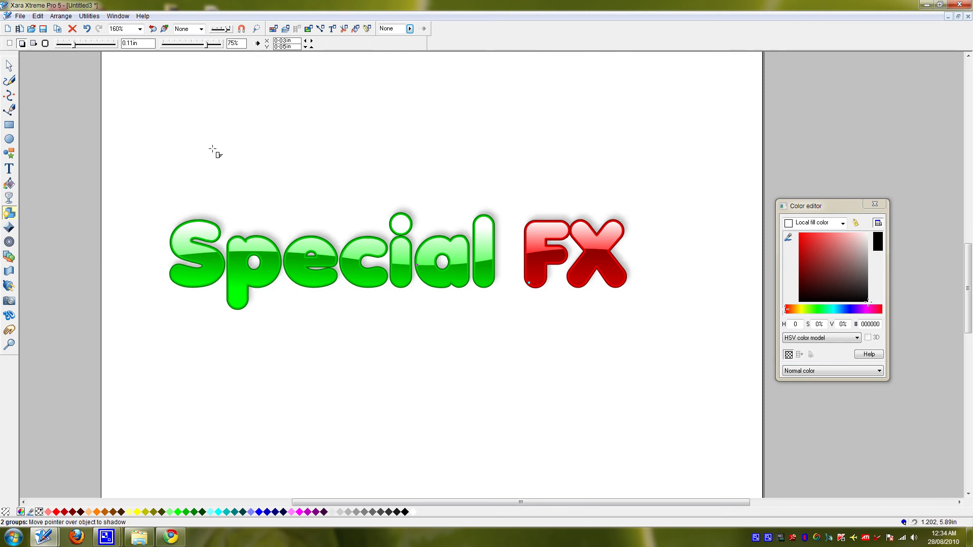
{"action": "left_click_drag", "start_coordinate": [207, 46], "coordinate": [201, 46]}
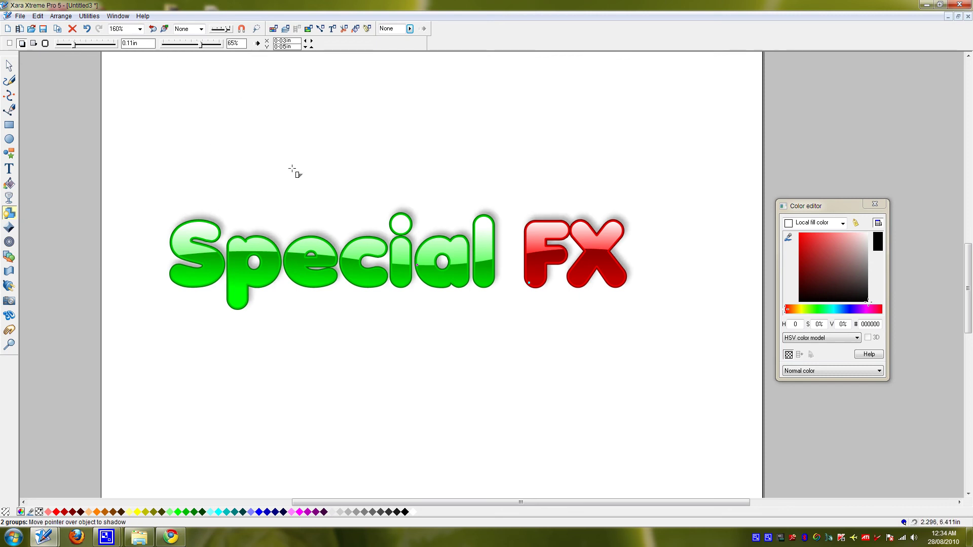
{"action": "left_click_drag", "start_coordinate": [332, 260], "coordinate": [329, 253]}
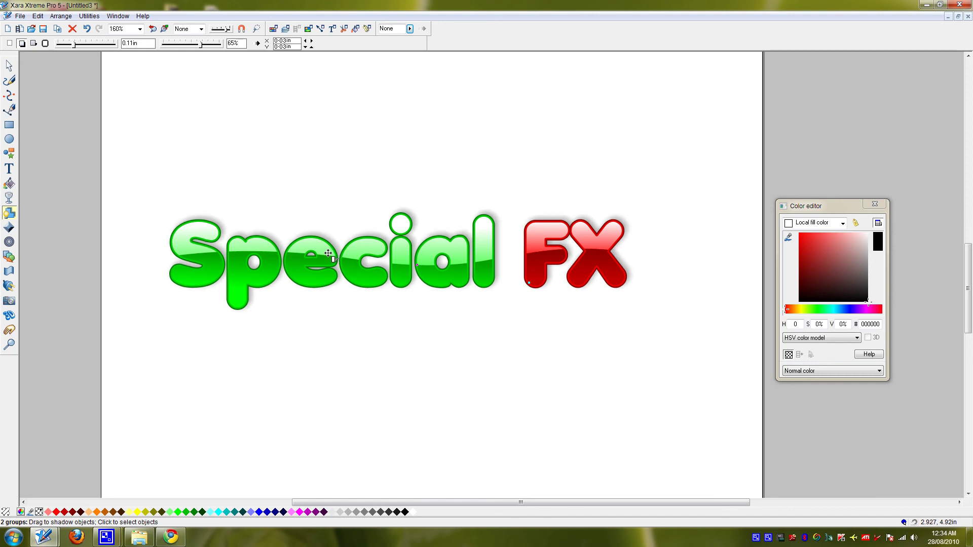